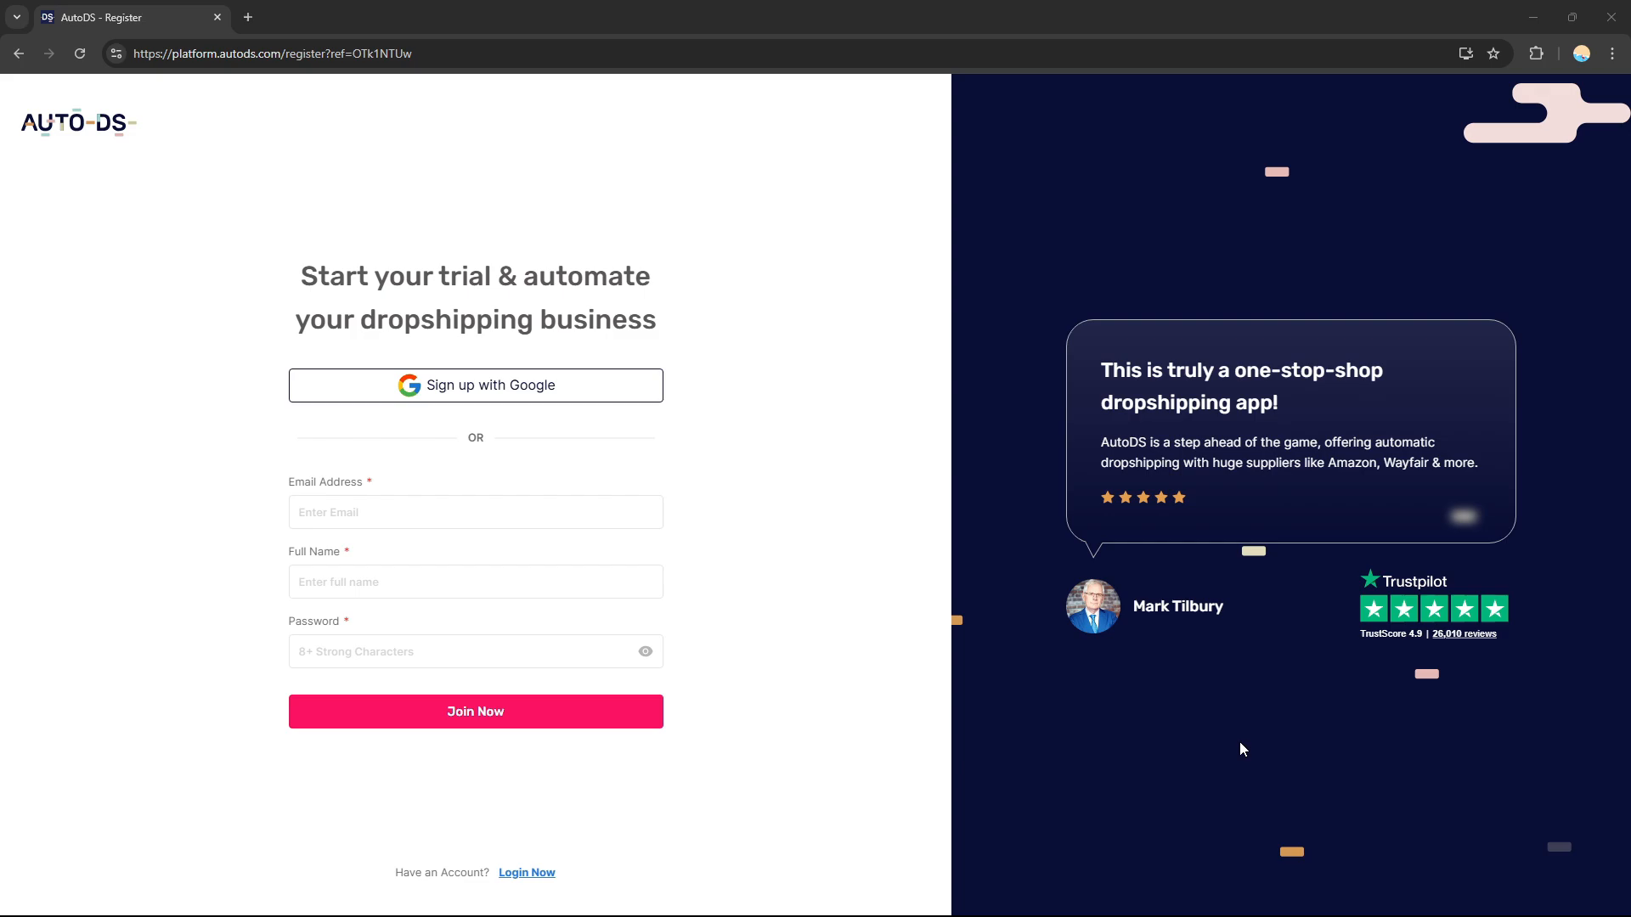
{"action": "key", "text": "alt+Tab"}
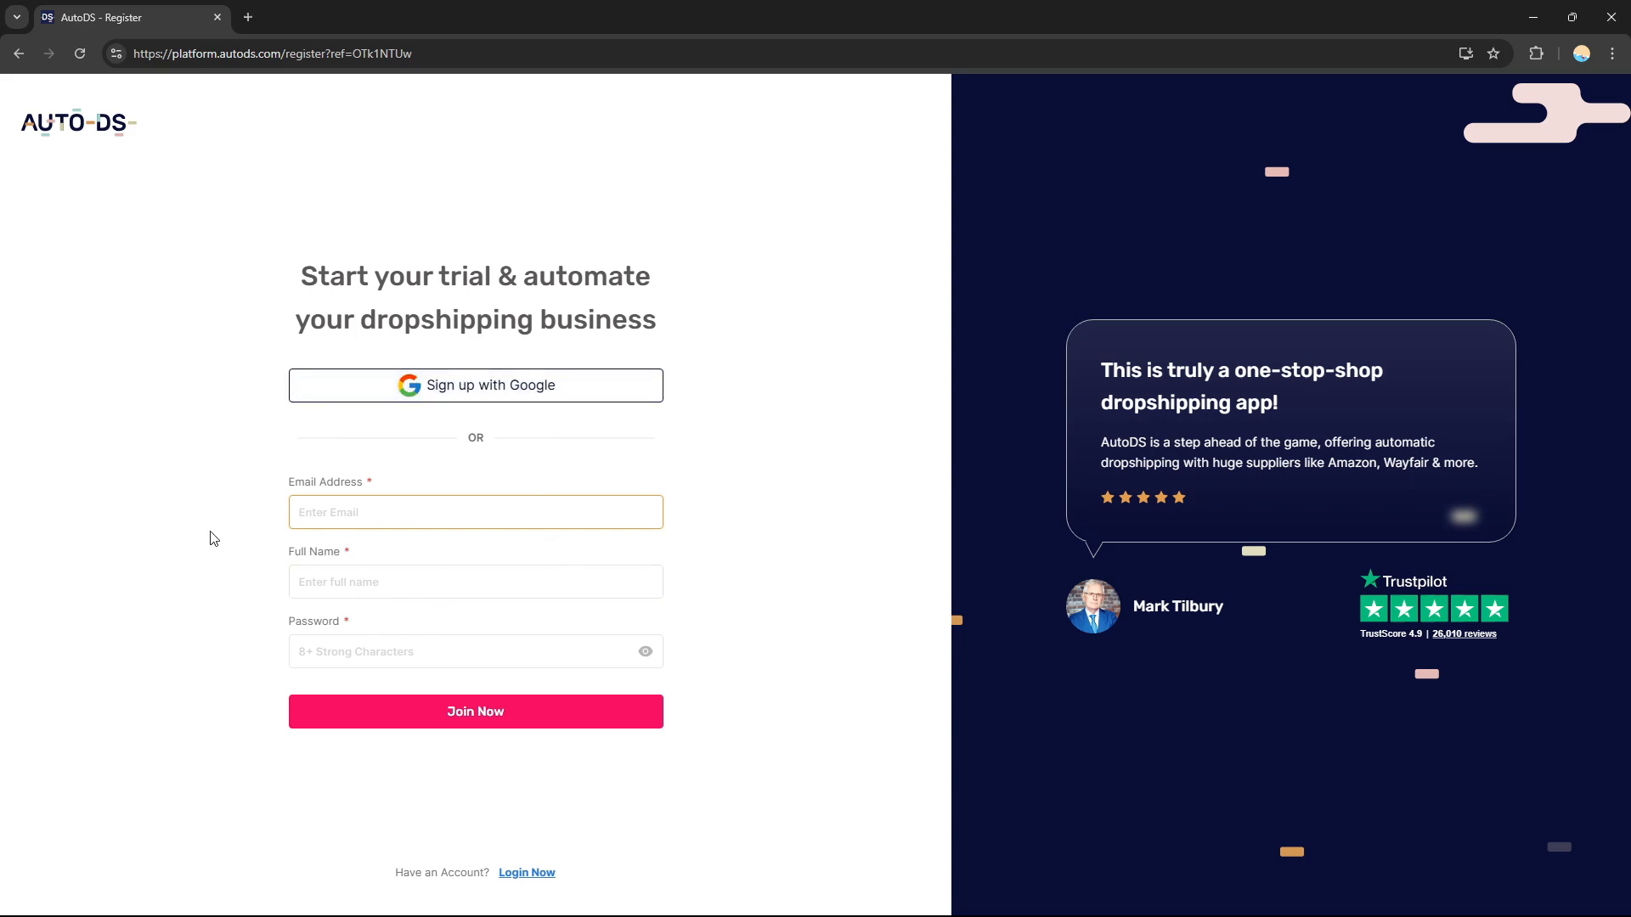
{"action": "left_click", "coordinate": [384, 590]}
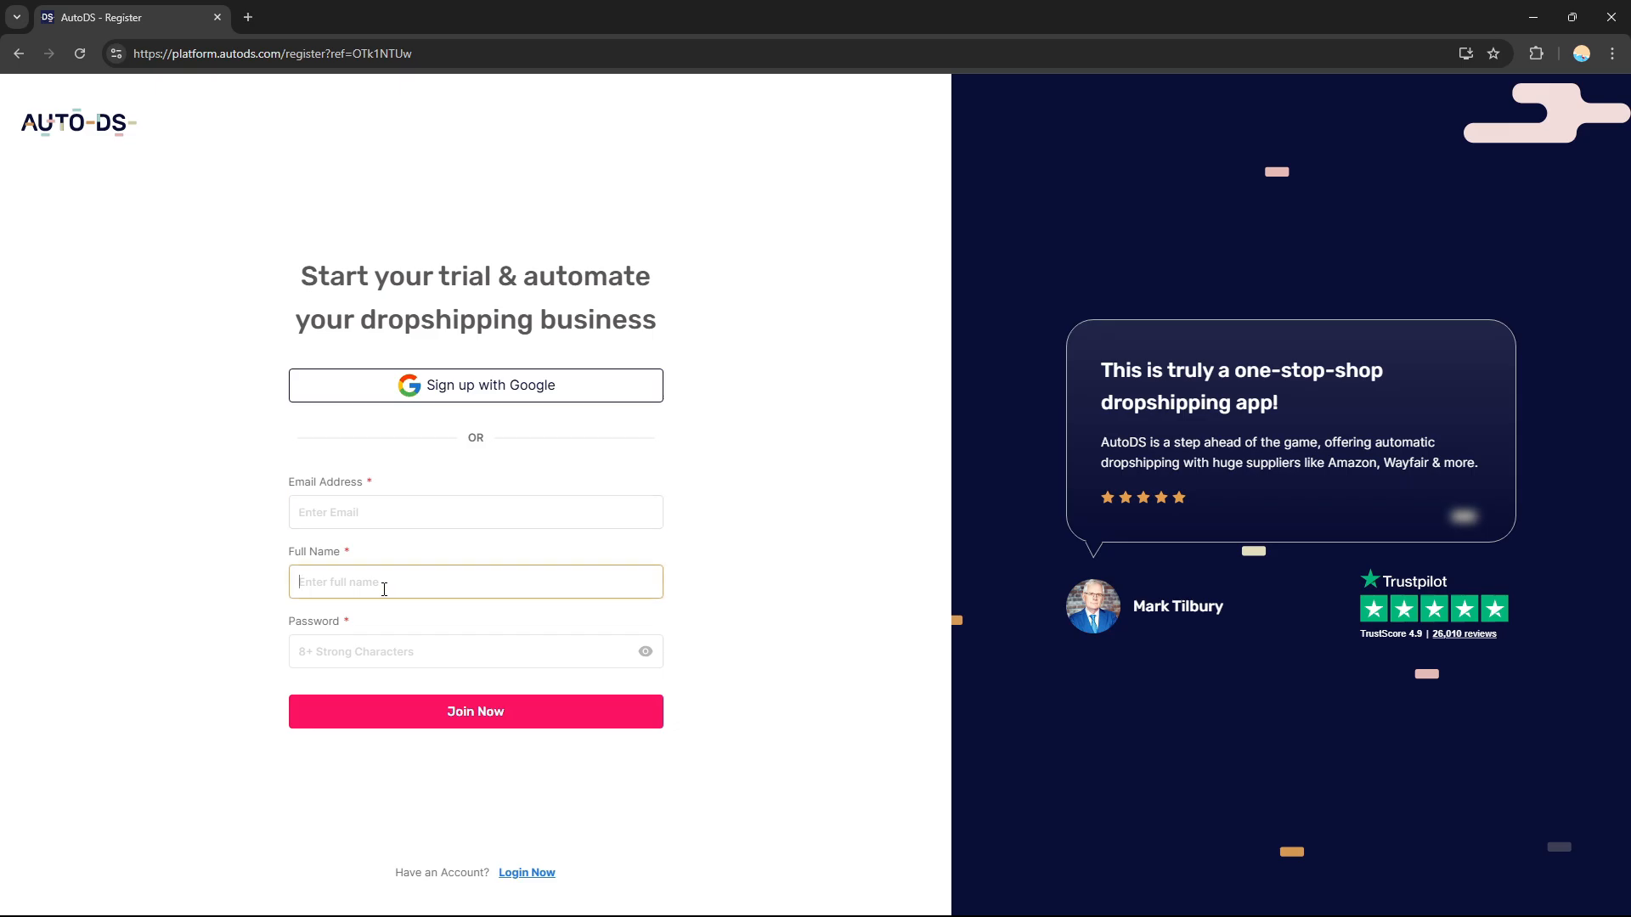
{"action": "left_click", "coordinate": [379, 652]}
{"action": "left_click", "coordinate": [770, 408]}
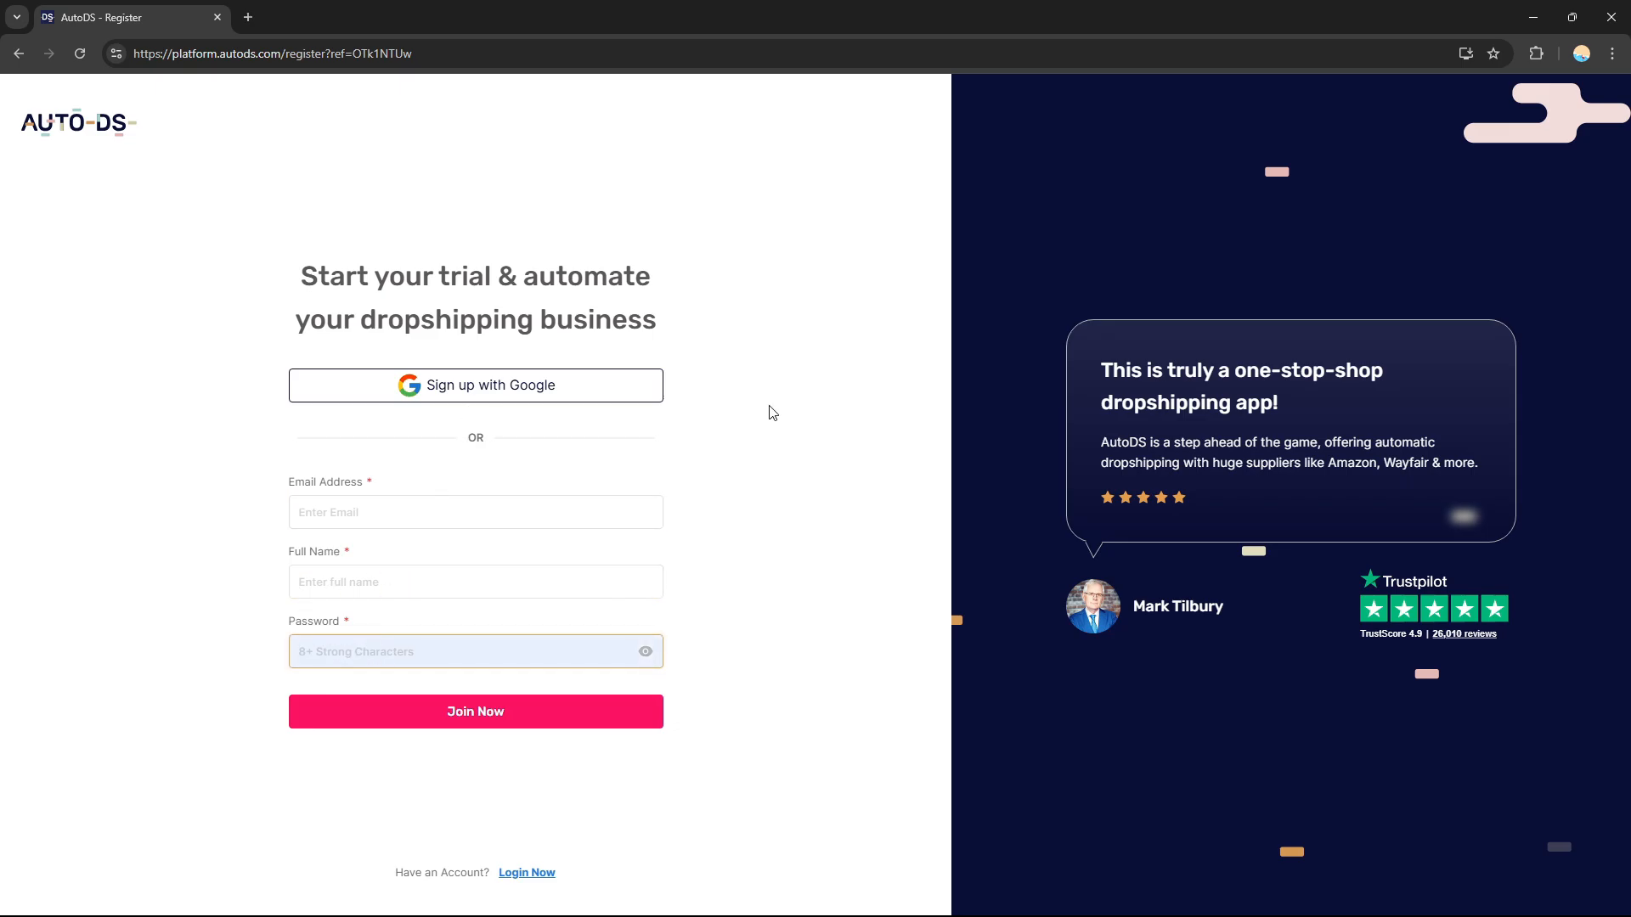
Step: Sign up for the AutoDS trial with Google, using the first listed account
{"action": "left_click", "coordinate": [582, 398]}
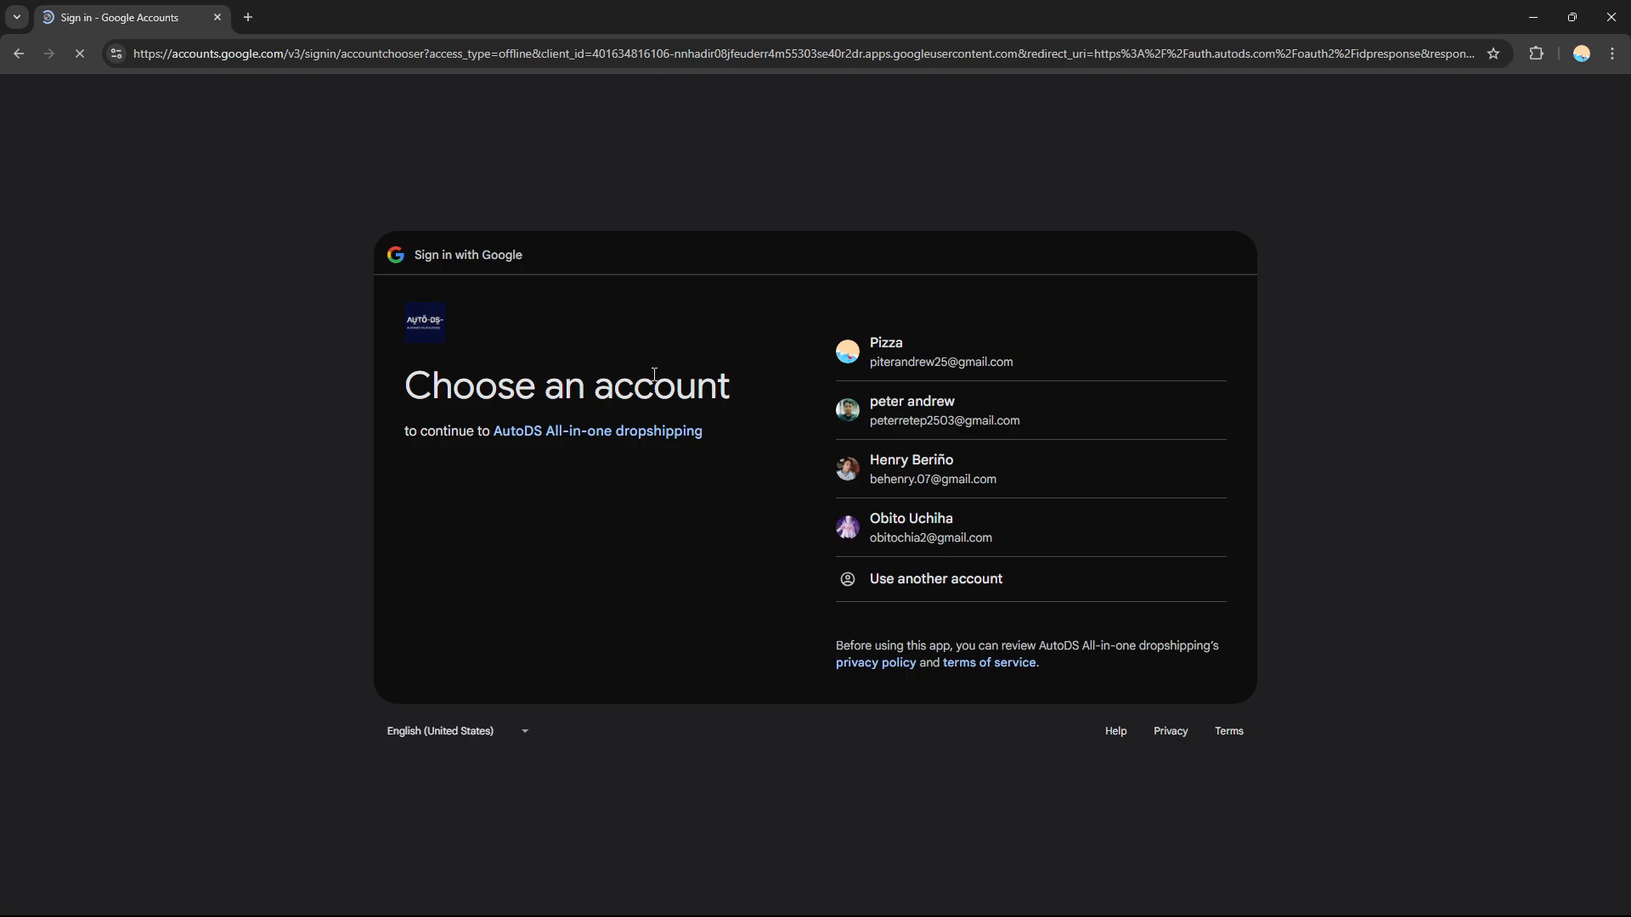
{"action": "left_click", "coordinate": [921, 364]}
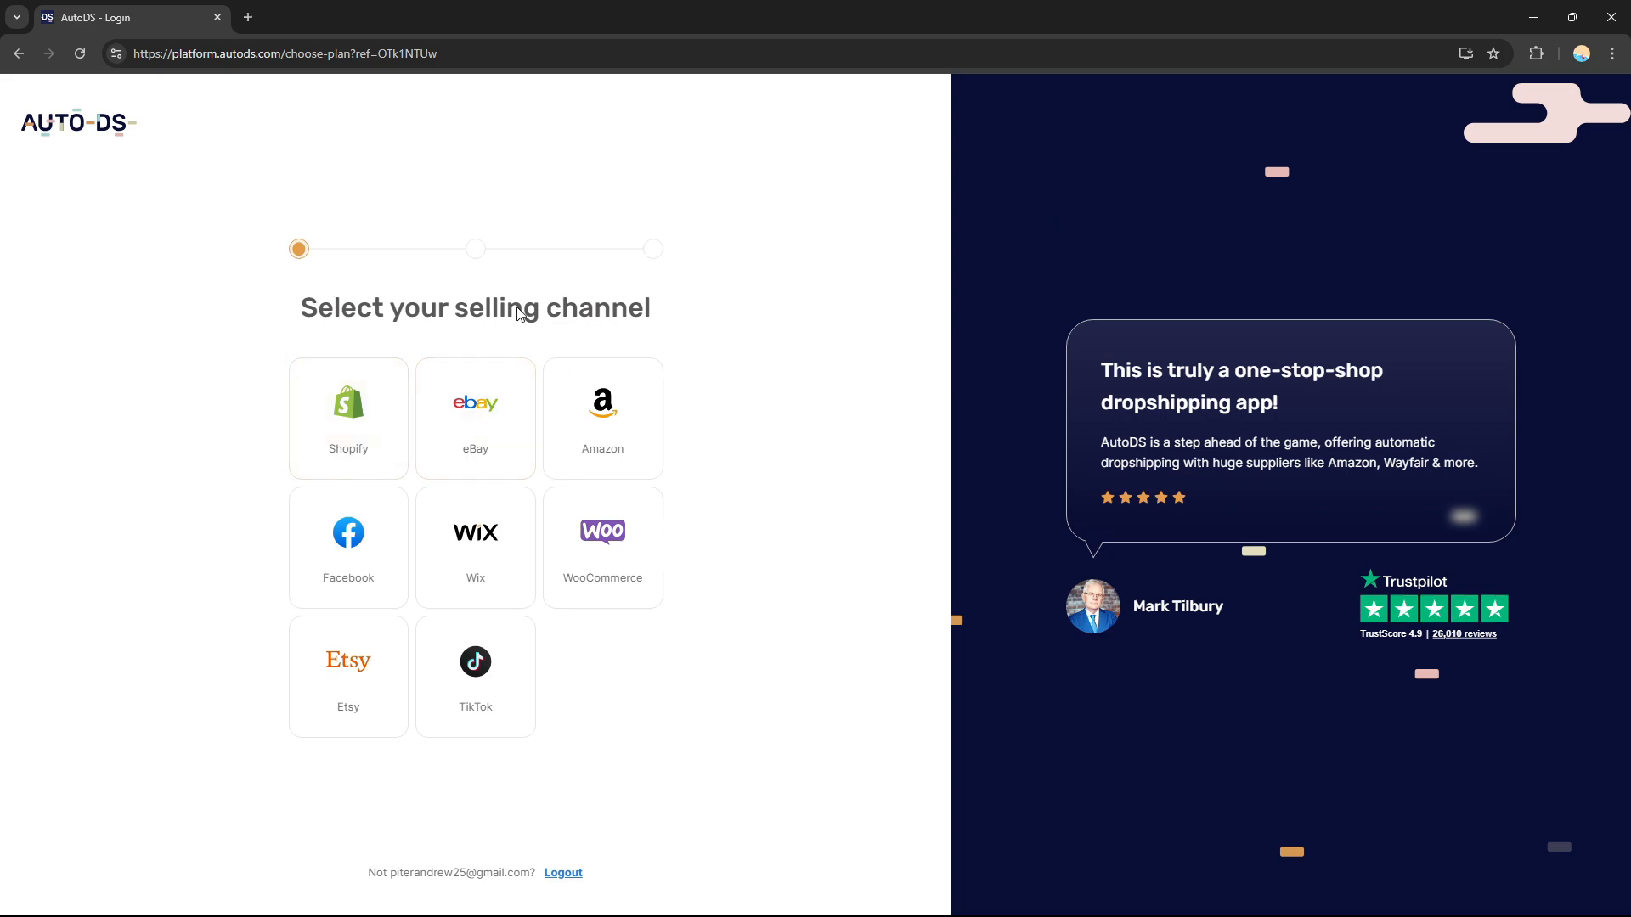
Step: Choose TikTok as the selling channel and start the annually billed Starter 400 package for $0.99
{"action": "left_click", "coordinate": [338, 455]}
{"action": "left_click", "coordinate": [346, 712]}
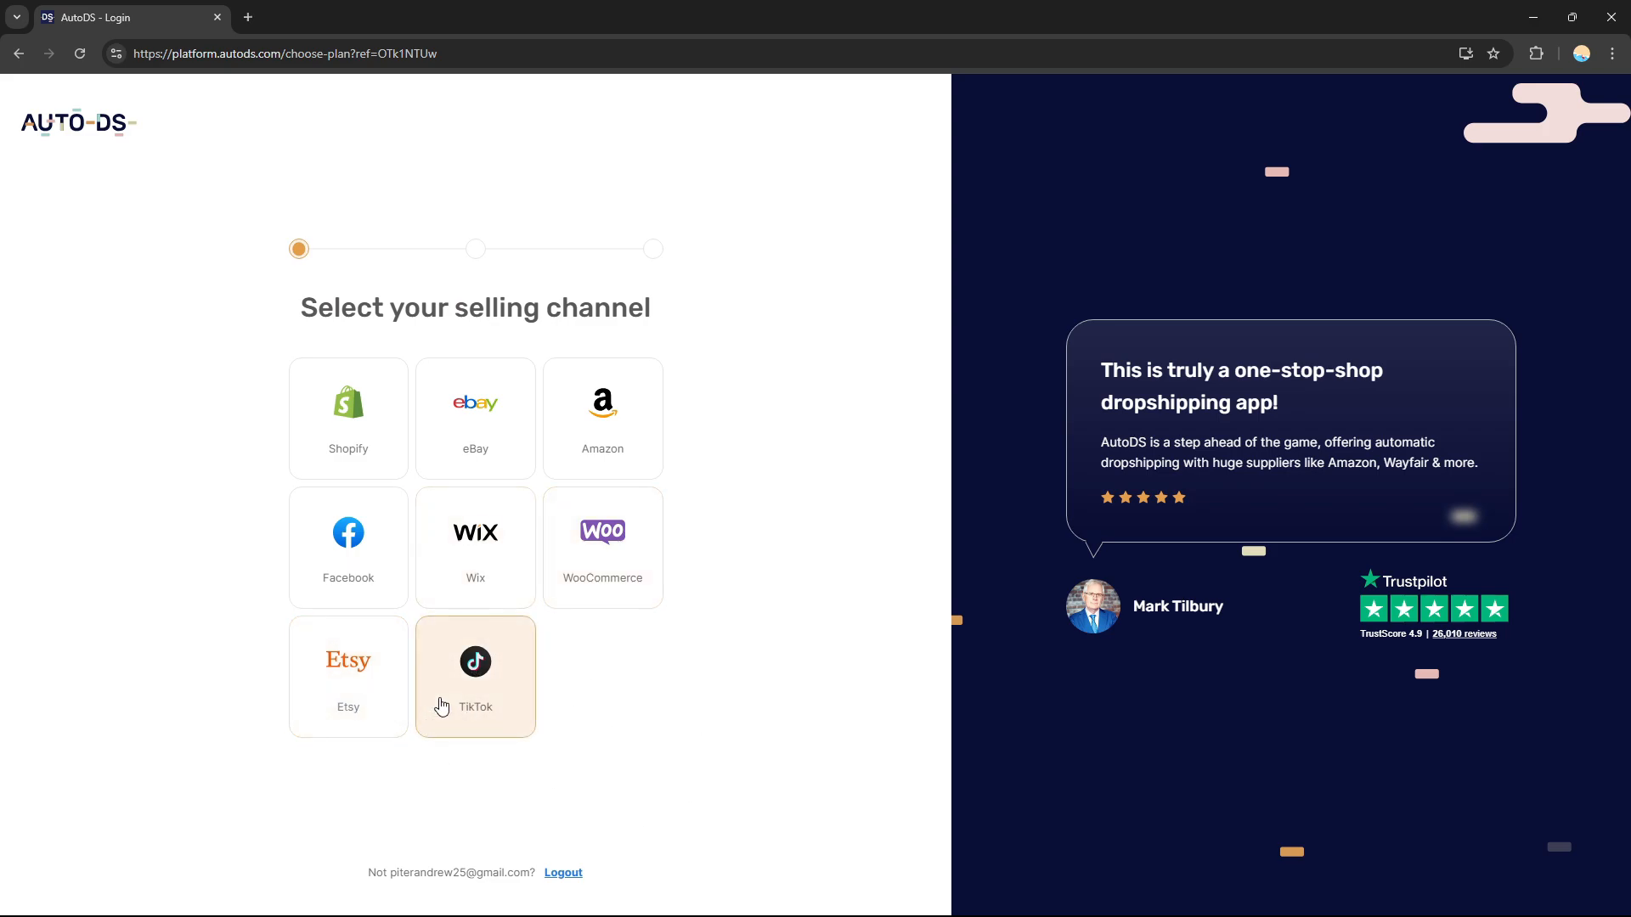
{"action": "left_click", "coordinate": [482, 687]}
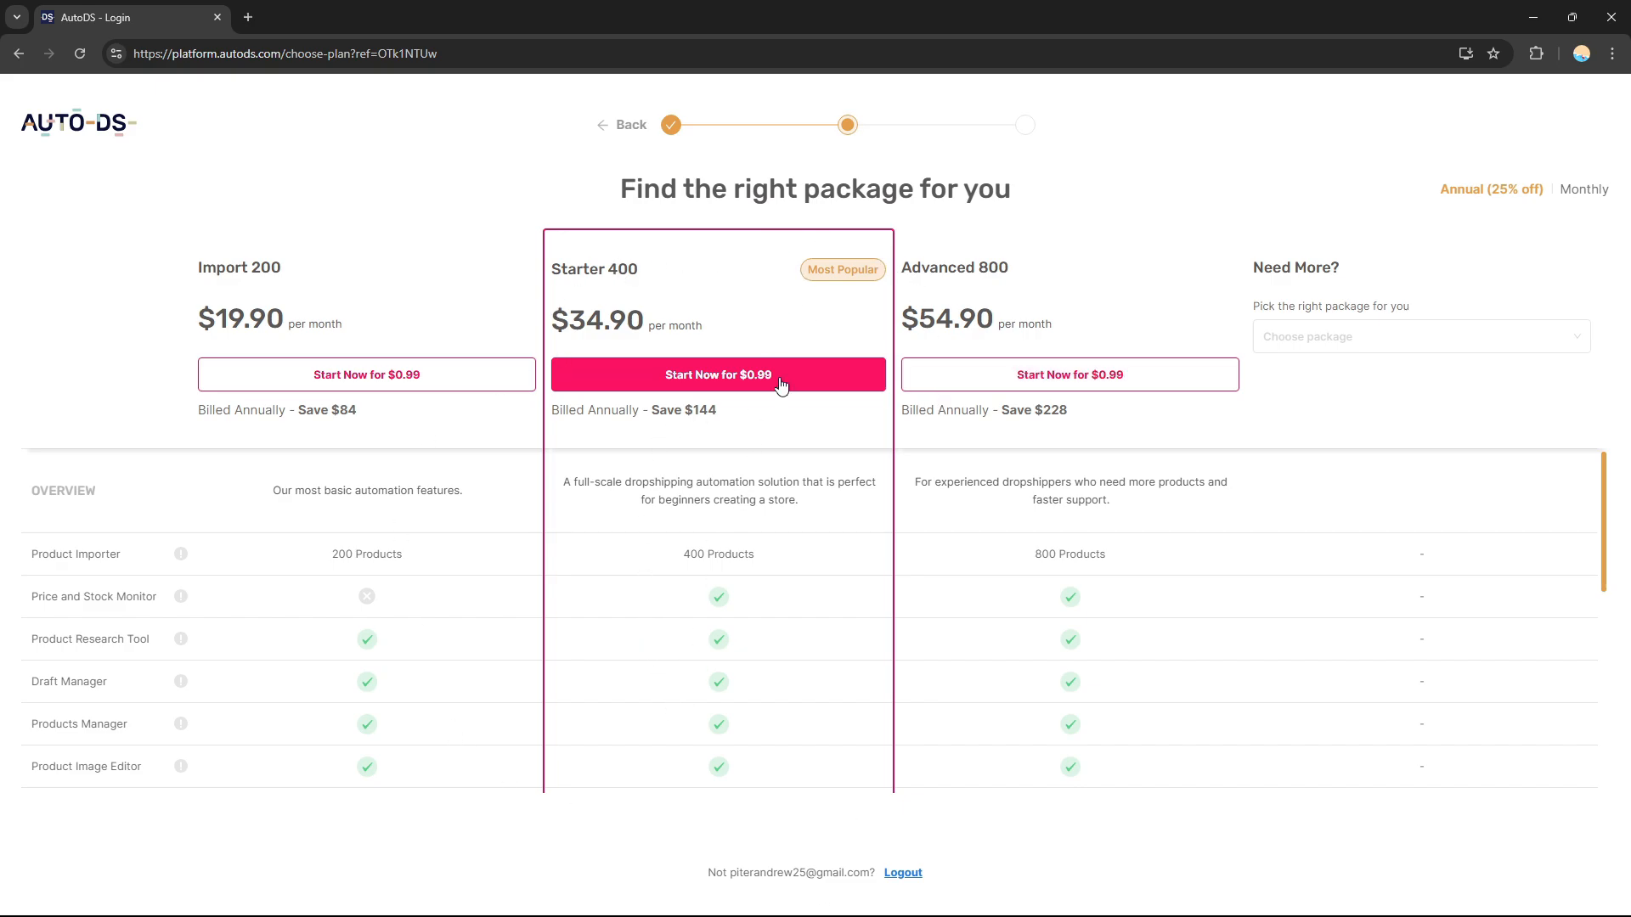
{"action": "left_click", "coordinate": [742, 376]}
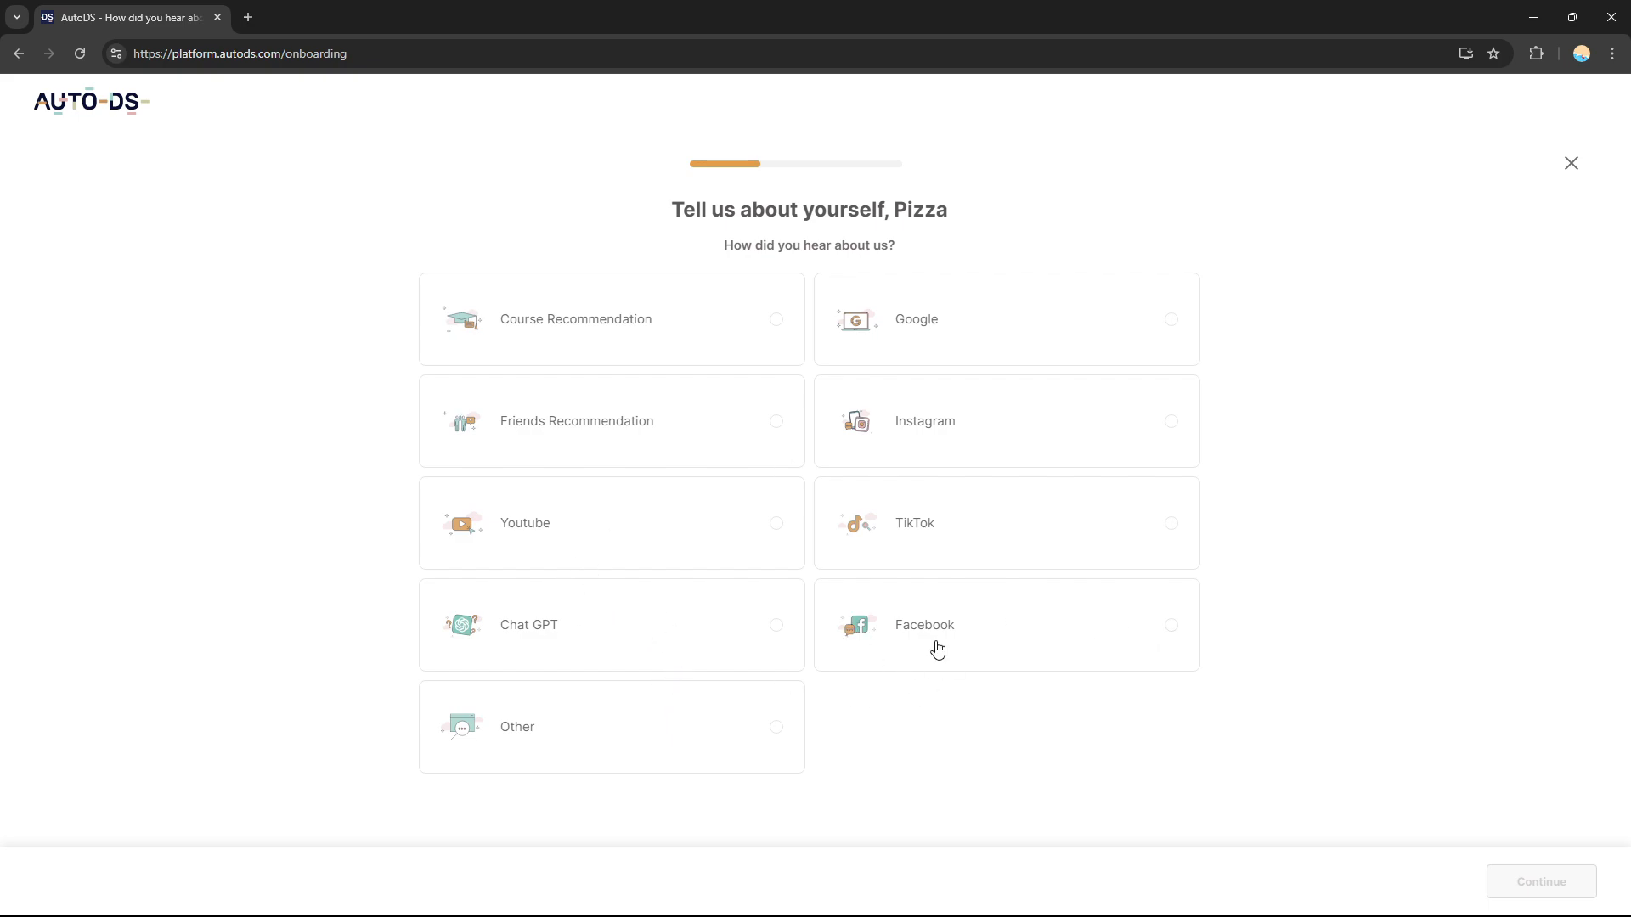
Step: Answer the question about how you heard of AutoDS with Chat GPT and continue
{"action": "left_click", "coordinate": [672, 537]}
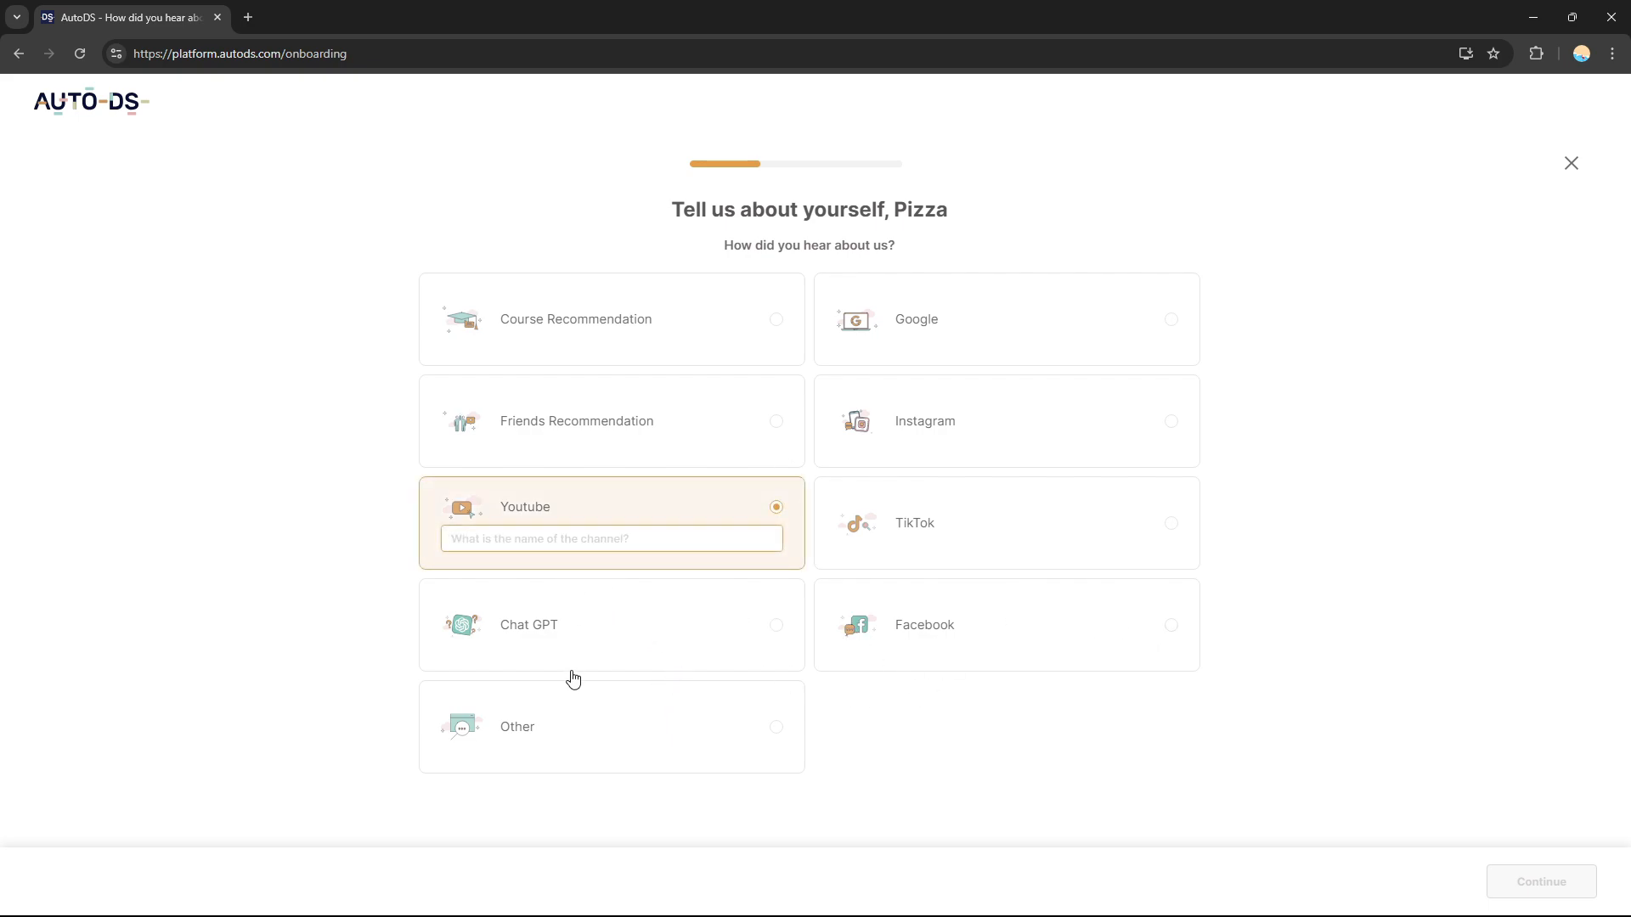
{"action": "left_click", "coordinate": [606, 624]}
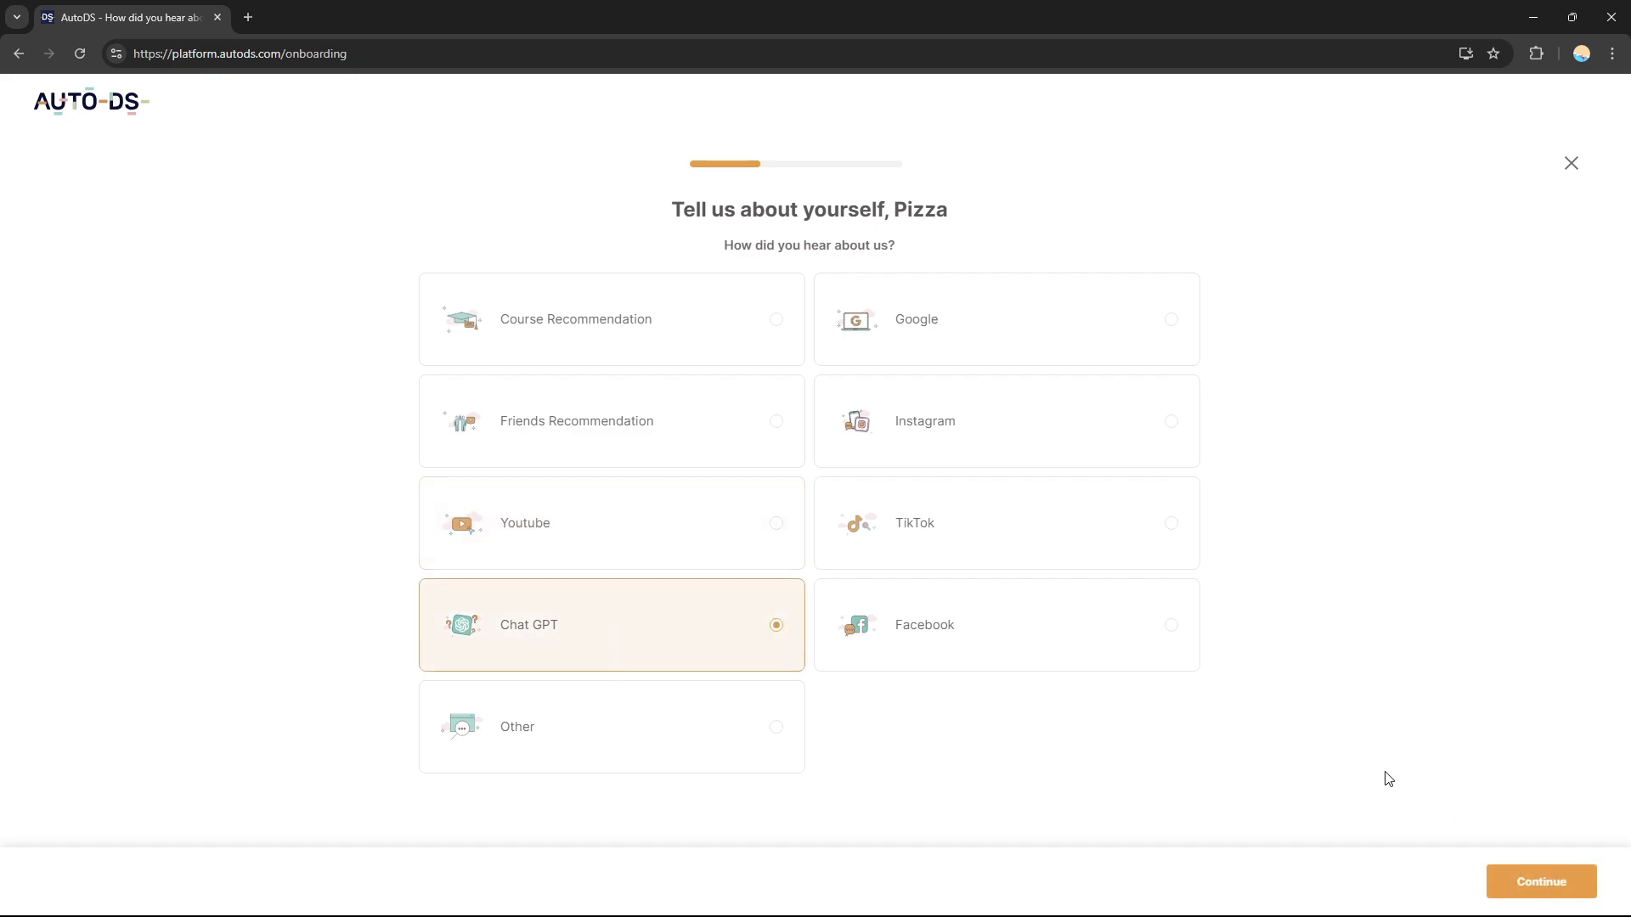
{"action": "left_click", "coordinate": [1529, 882]}
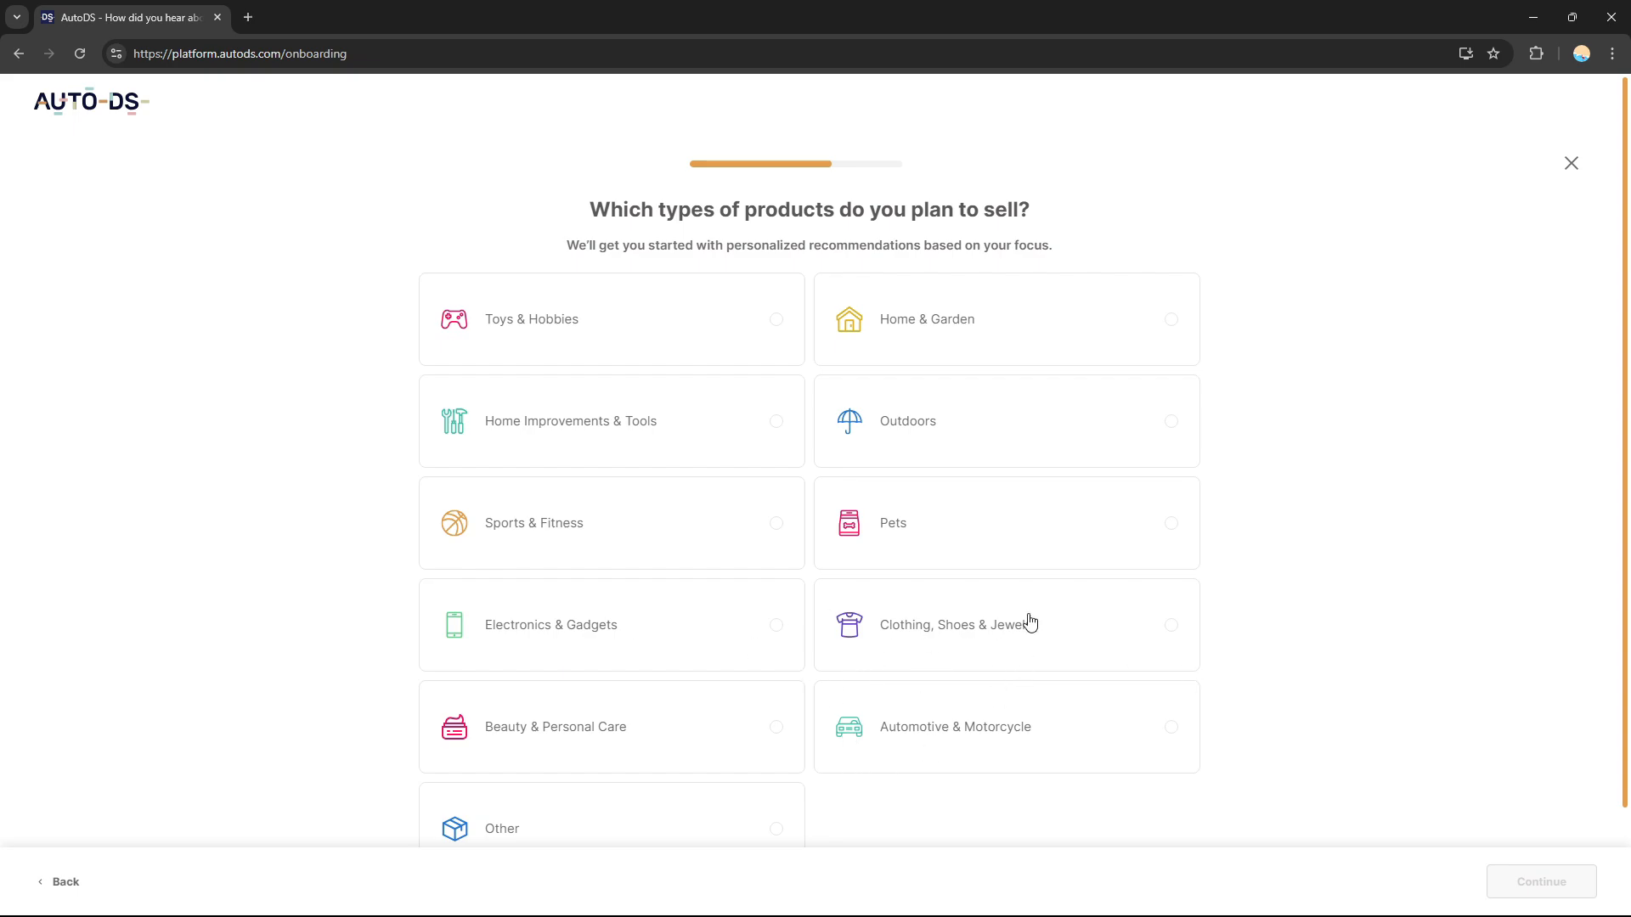
Step: Select Clothing, Shoes & Jewelry as the type of products to sell and continue
{"action": "scroll", "coordinate": [1621, 660], "scroll_direction": "down", "scroll_amount": 1}
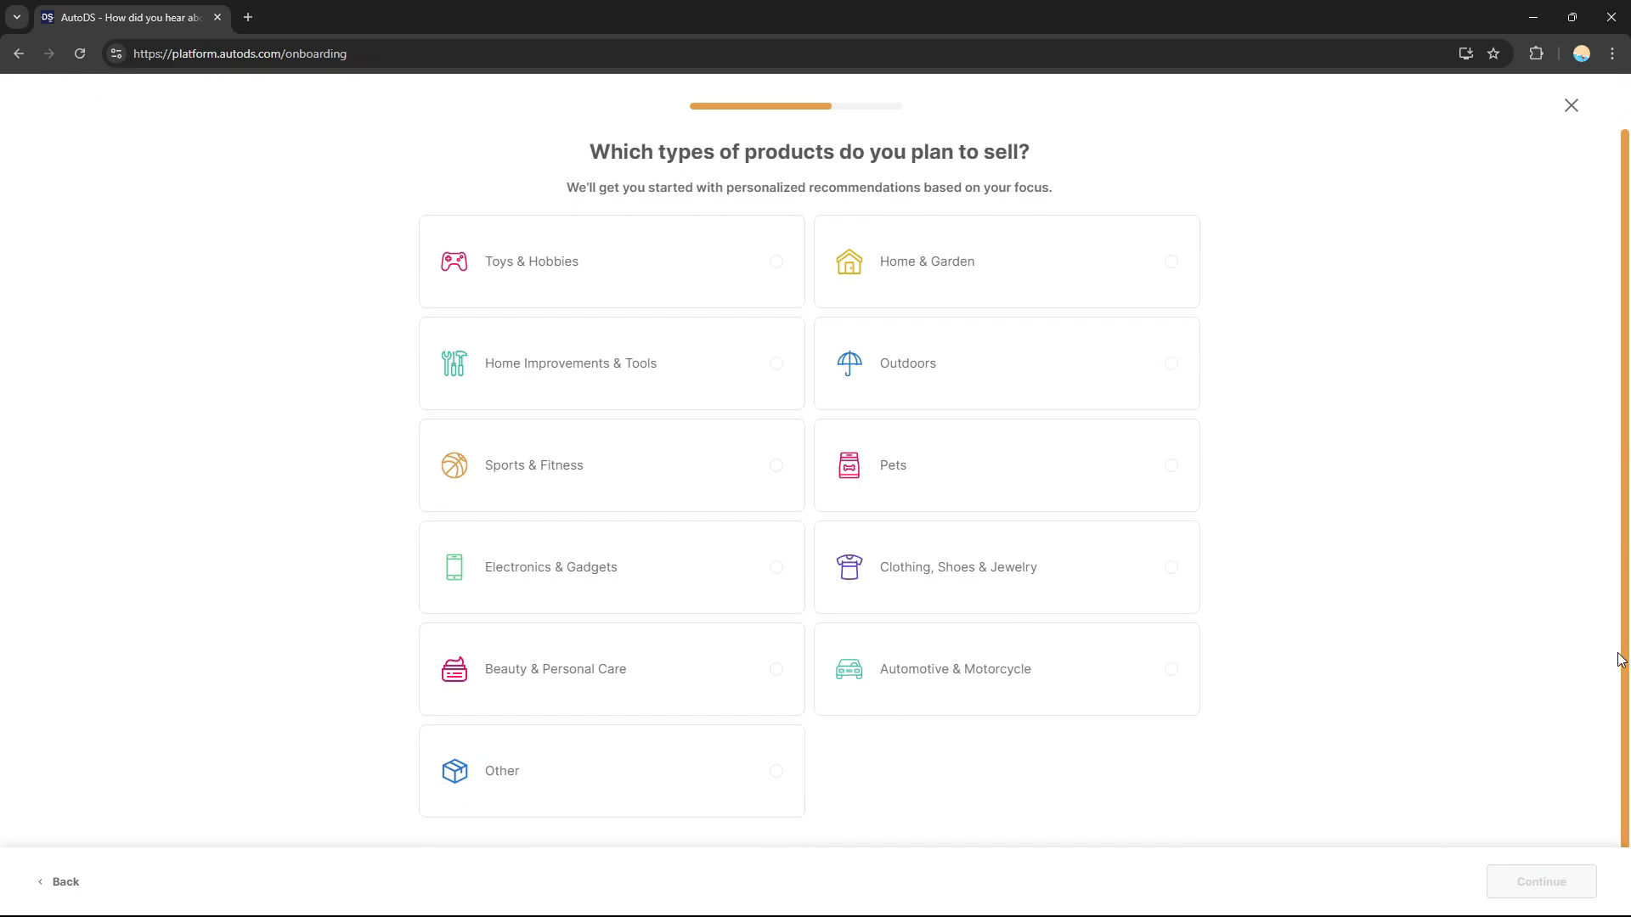
{"action": "left_click", "coordinate": [684, 593]}
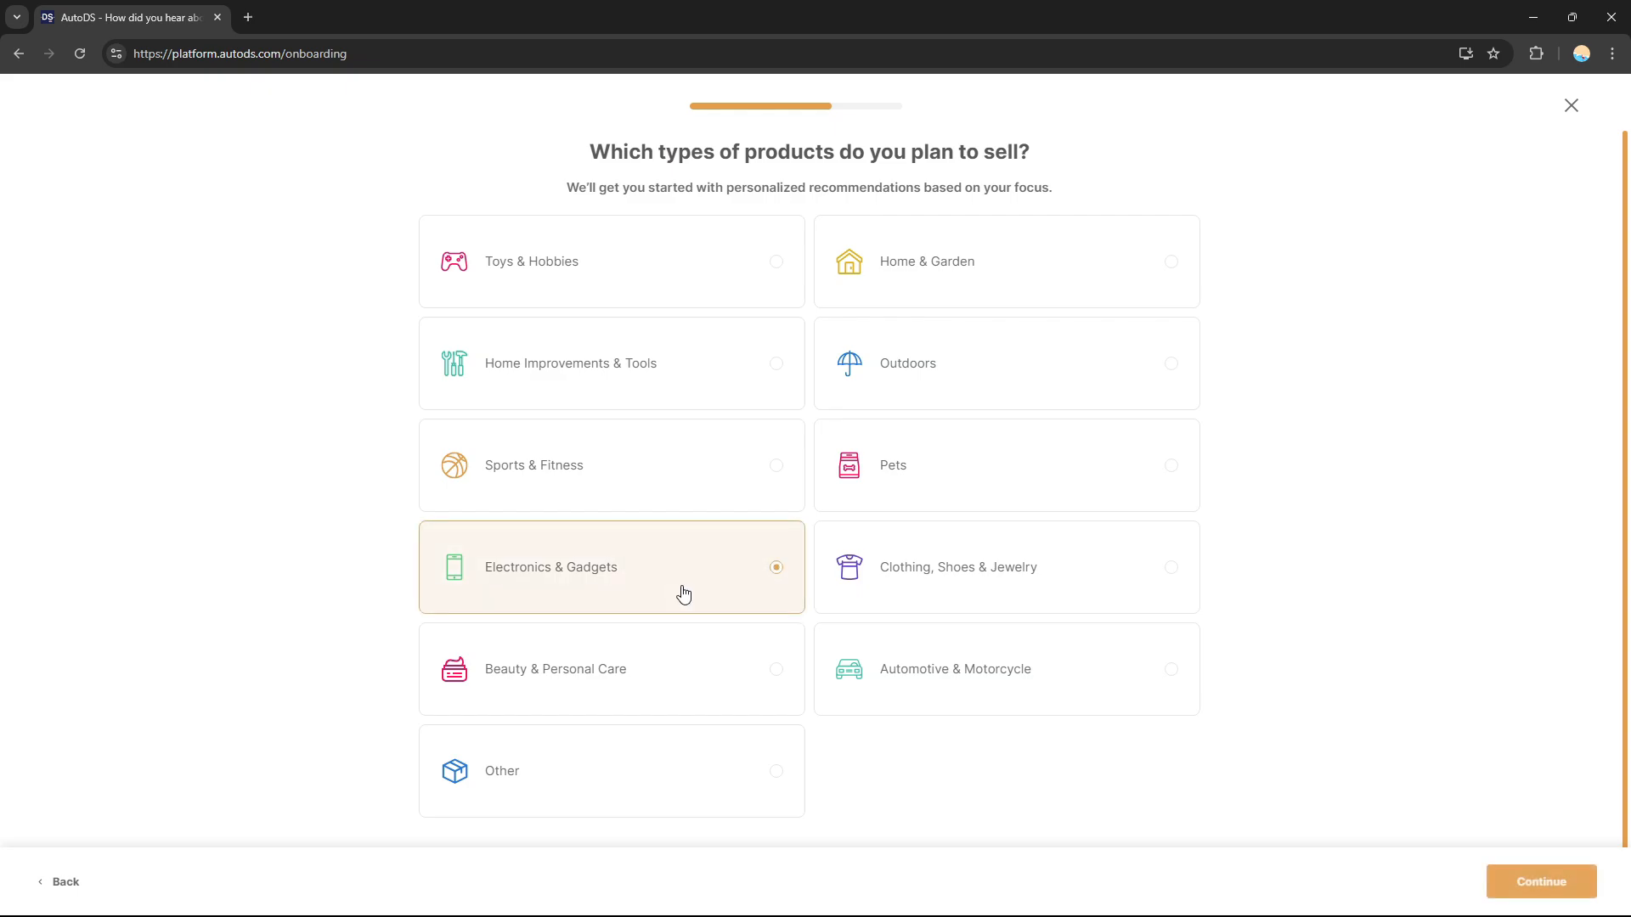
{"action": "left_click", "coordinate": [925, 553]}
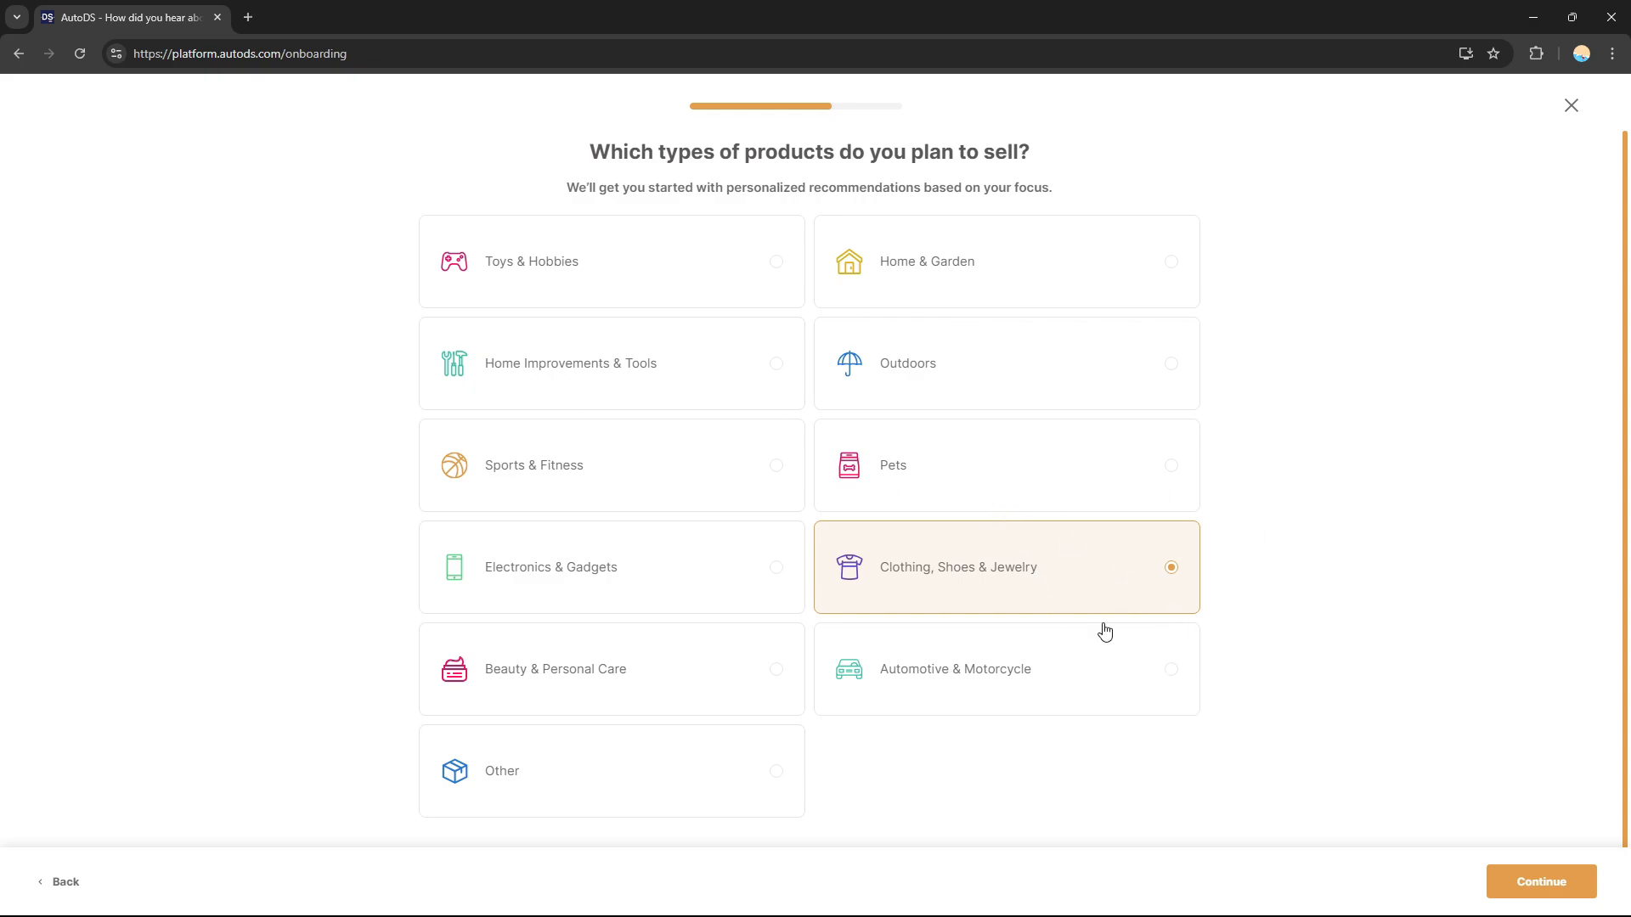
{"action": "left_click", "coordinate": [1547, 884]}
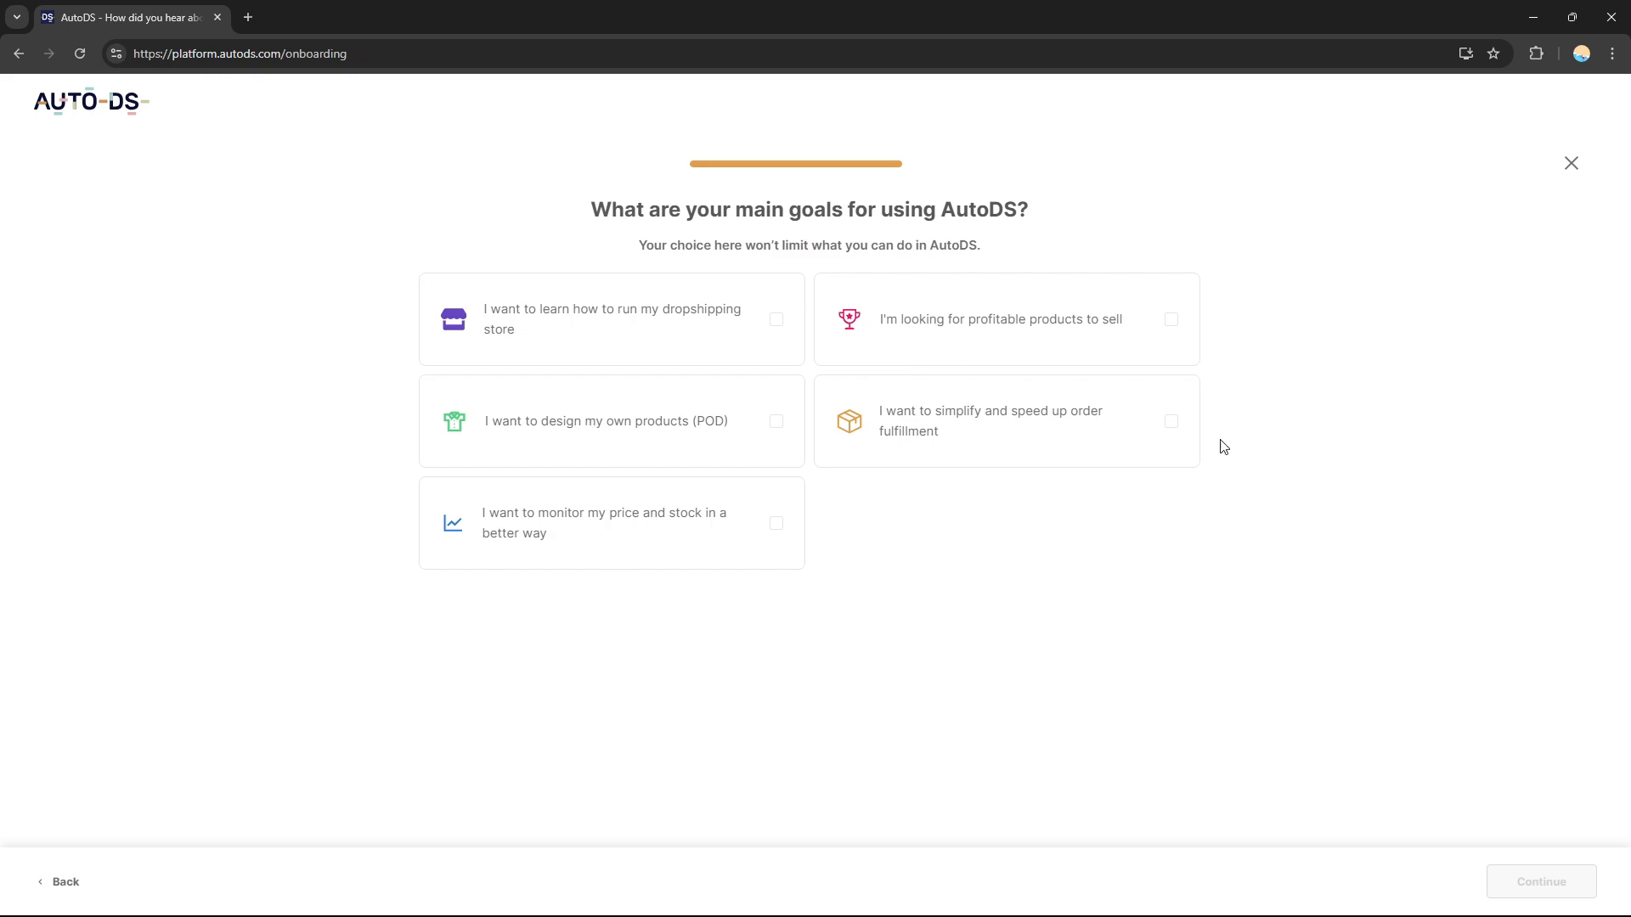
Step: Select every main goal except learning how to run a dropshipping store, and submit the answers
{"action": "left_click", "coordinate": [1173, 347]}
{"action": "left_click", "coordinate": [1179, 431]}
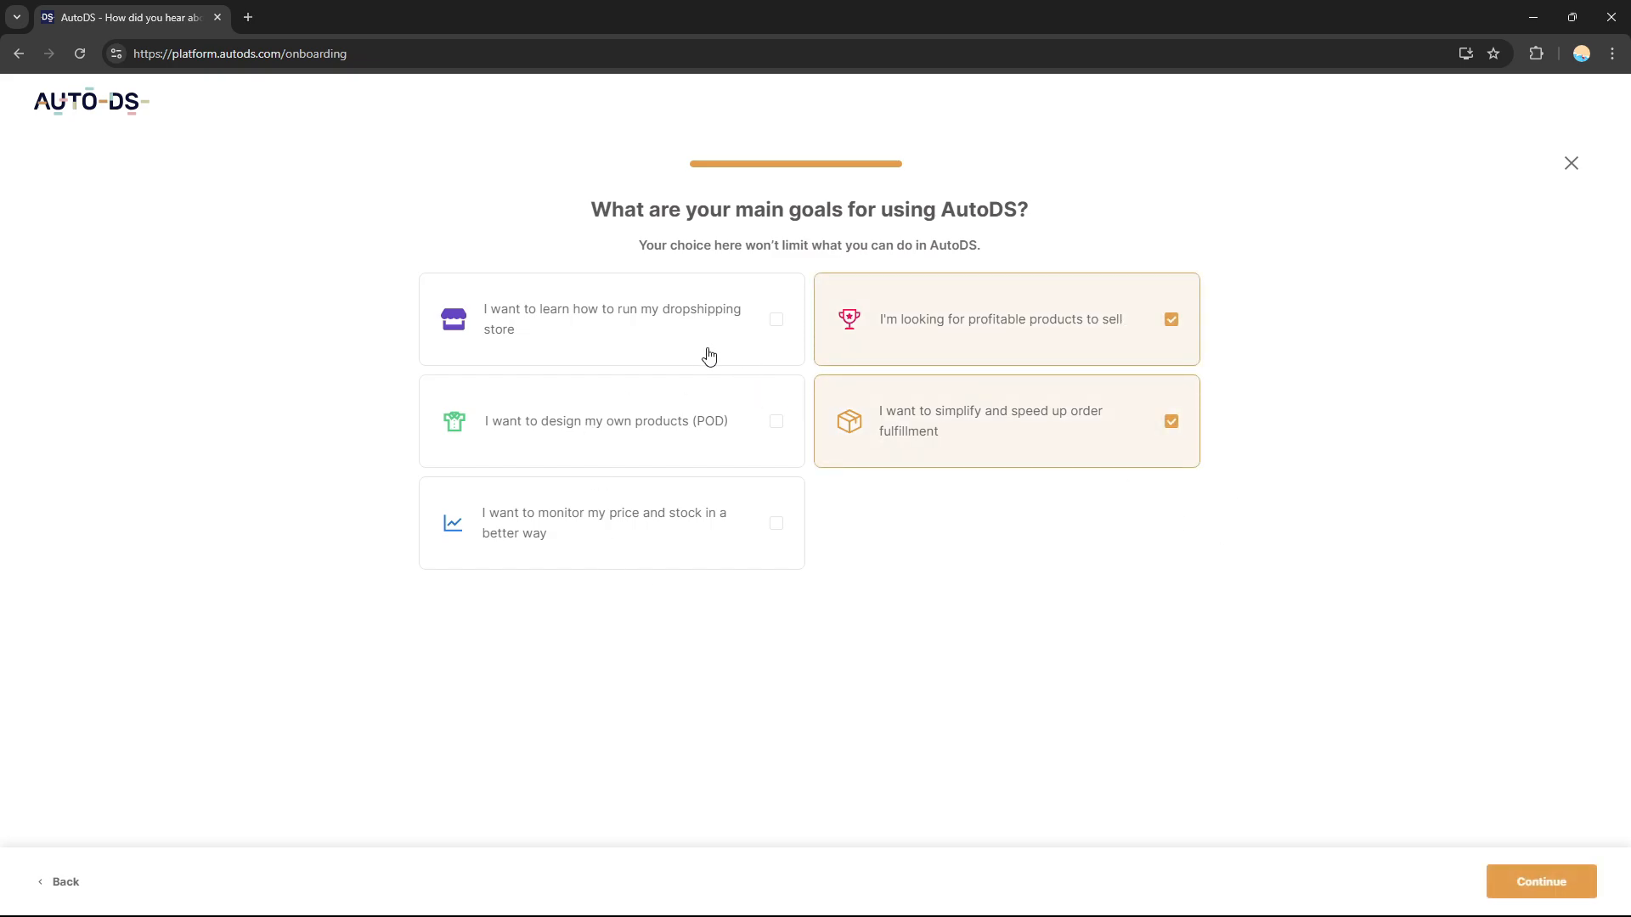
{"action": "left_click", "coordinate": [788, 311]}
{"action": "left_click", "coordinate": [773, 414]}
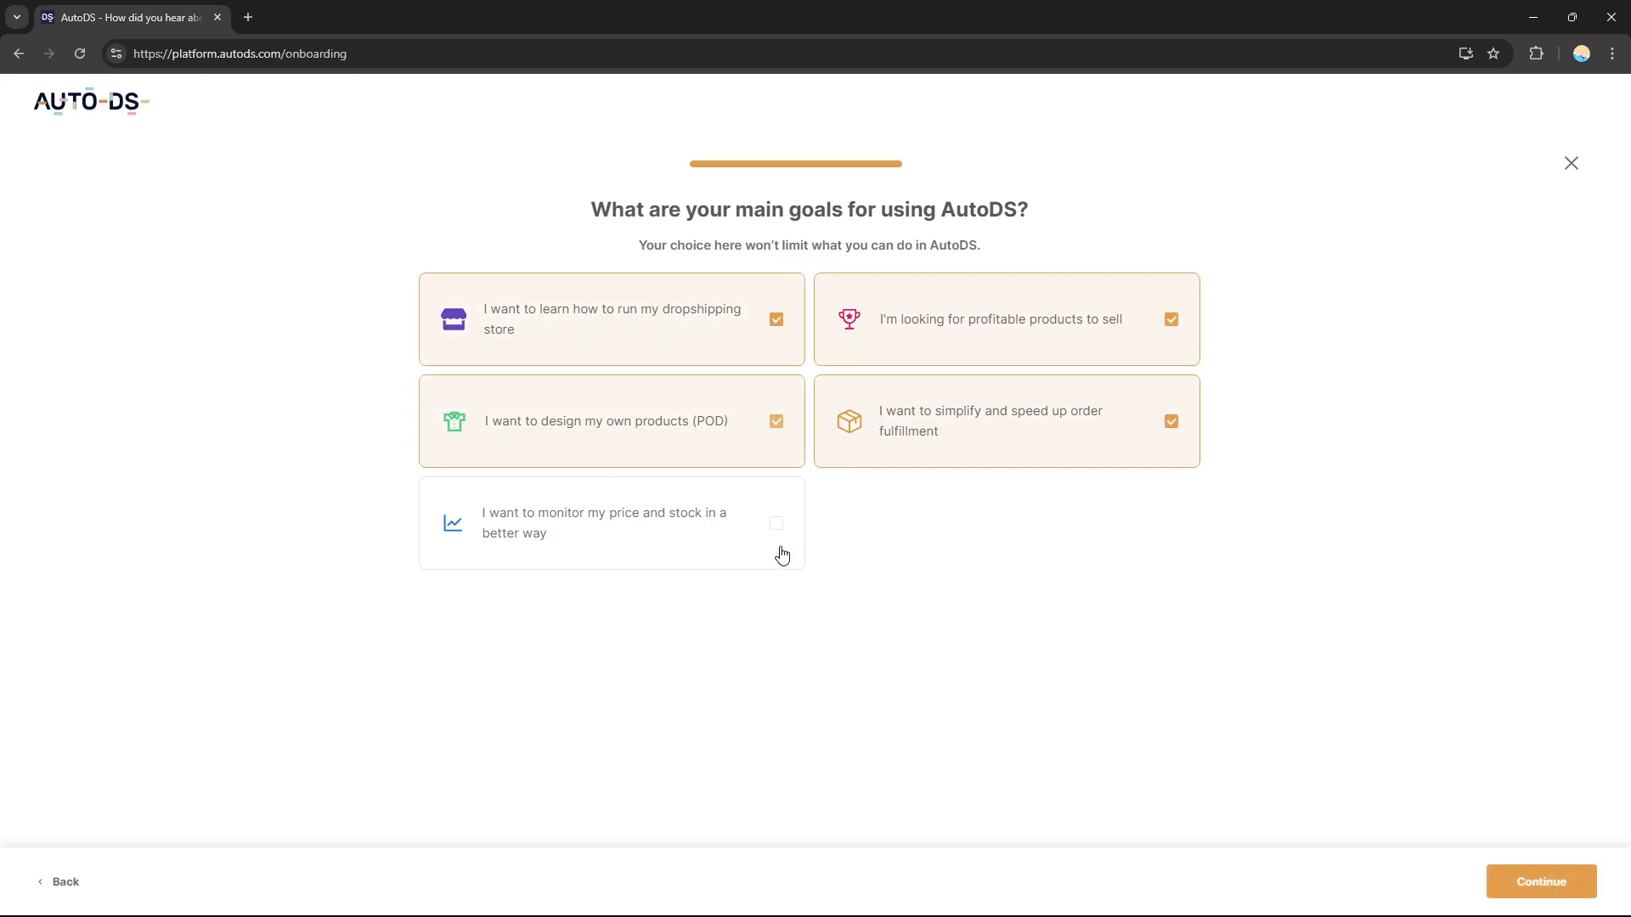
{"action": "left_click", "coordinate": [782, 556]}
{"action": "left_click", "coordinate": [771, 335]}
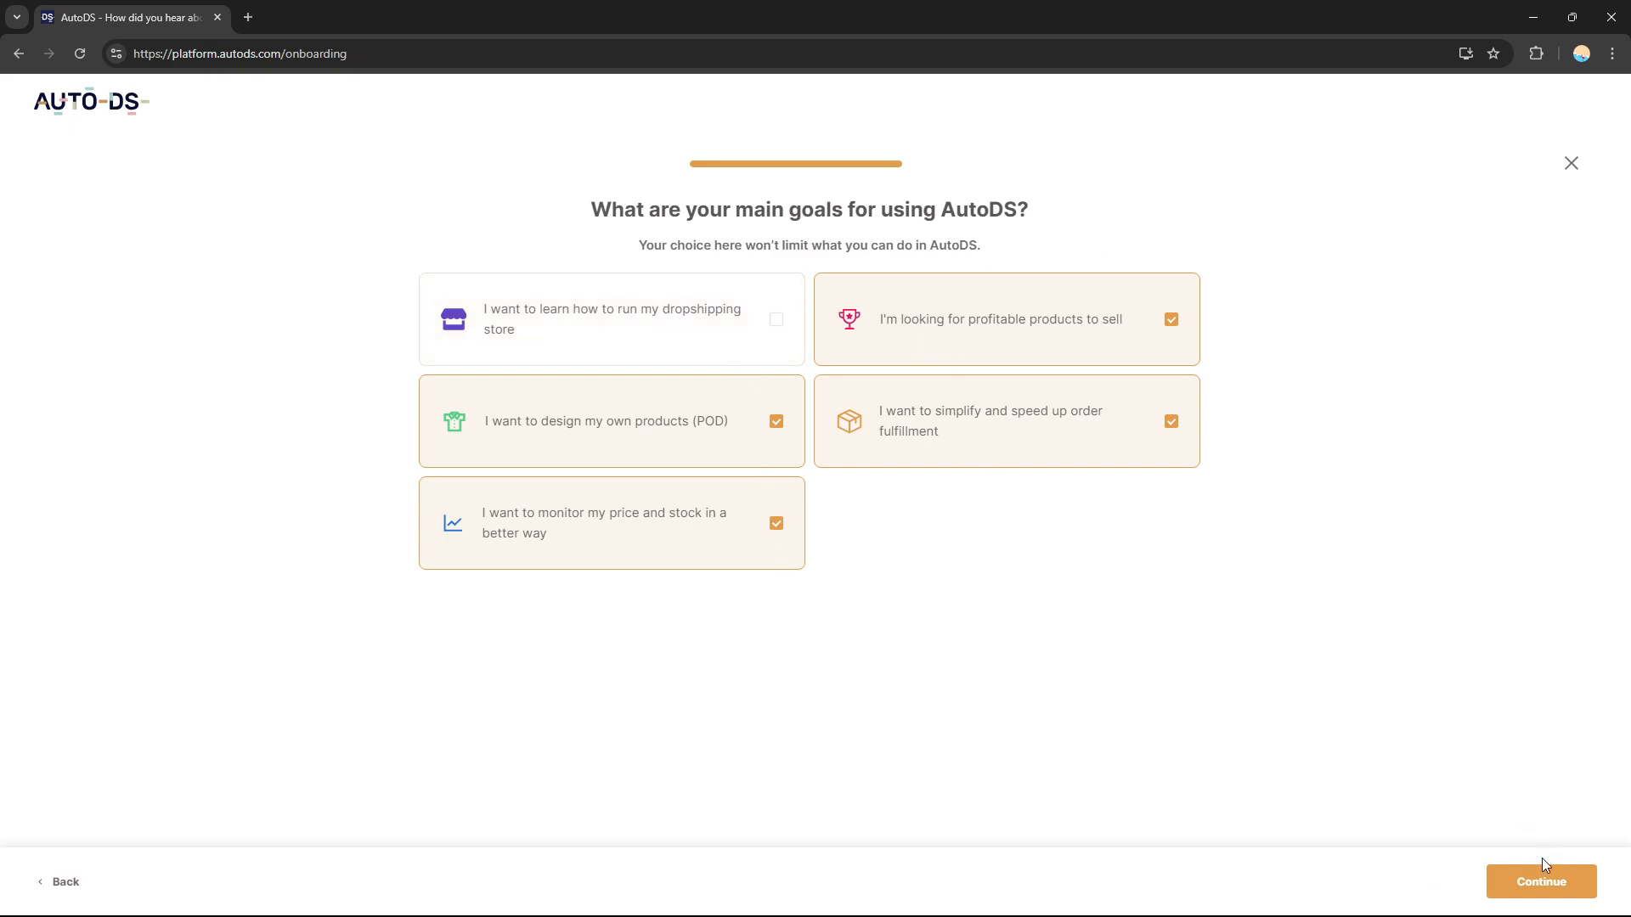
{"action": "left_click", "coordinate": [1532, 883]}
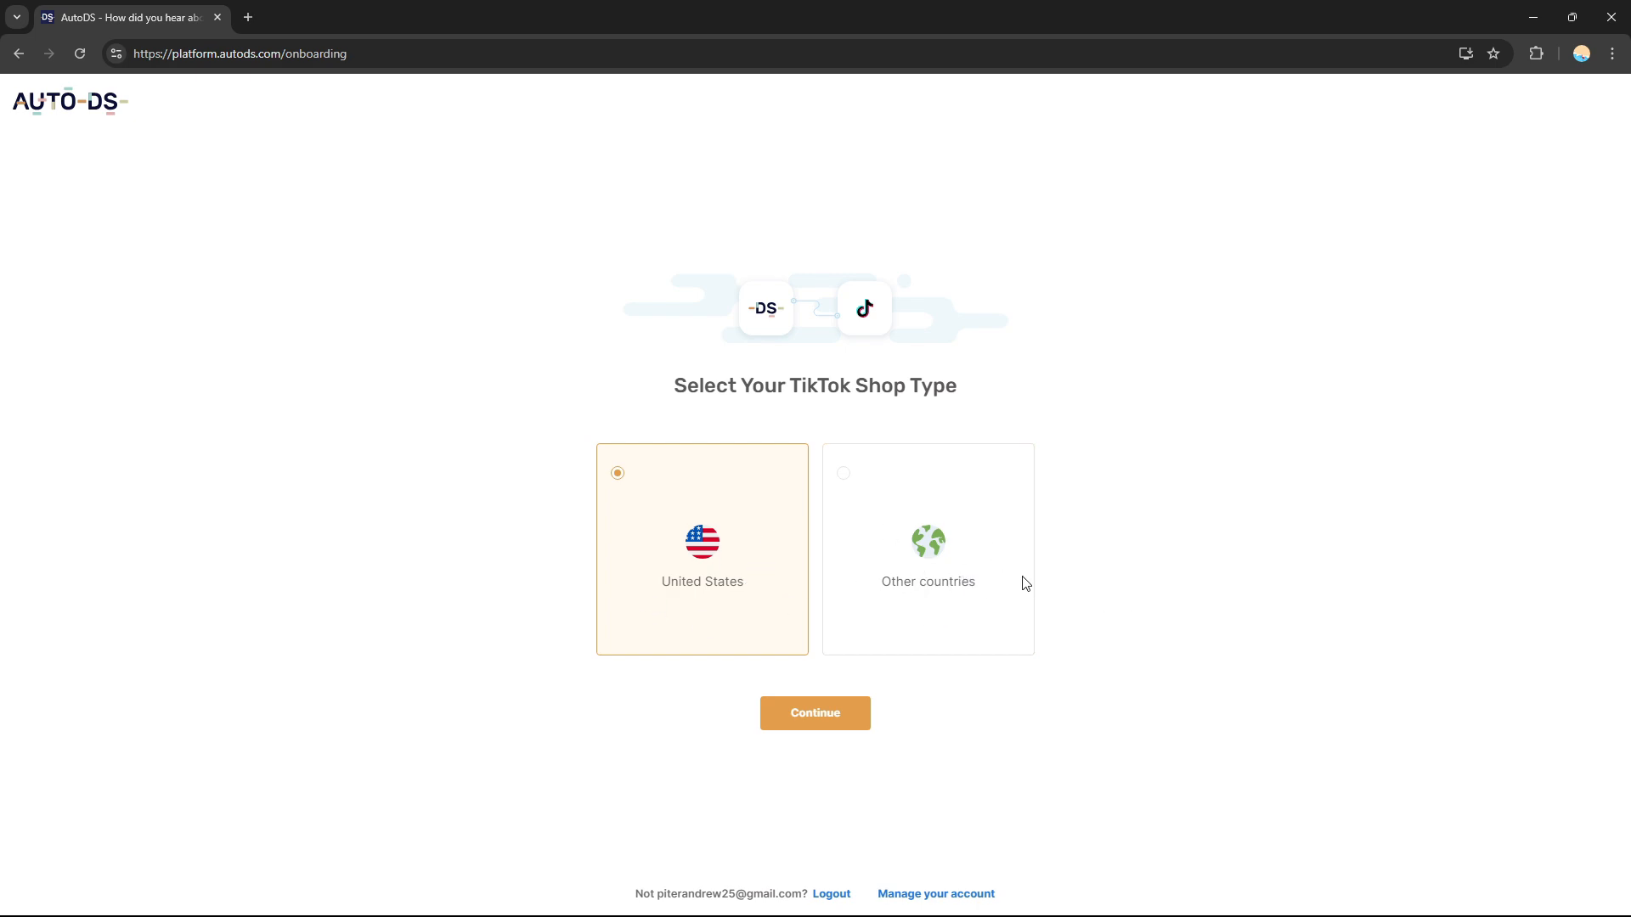
Step: Set the TikTok Shop type to Other countries and proceed with authorization as an Asia seller from the Philippines
{"action": "left_click", "coordinate": [960, 578]}
{"action": "left_click", "coordinate": [808, 730]}
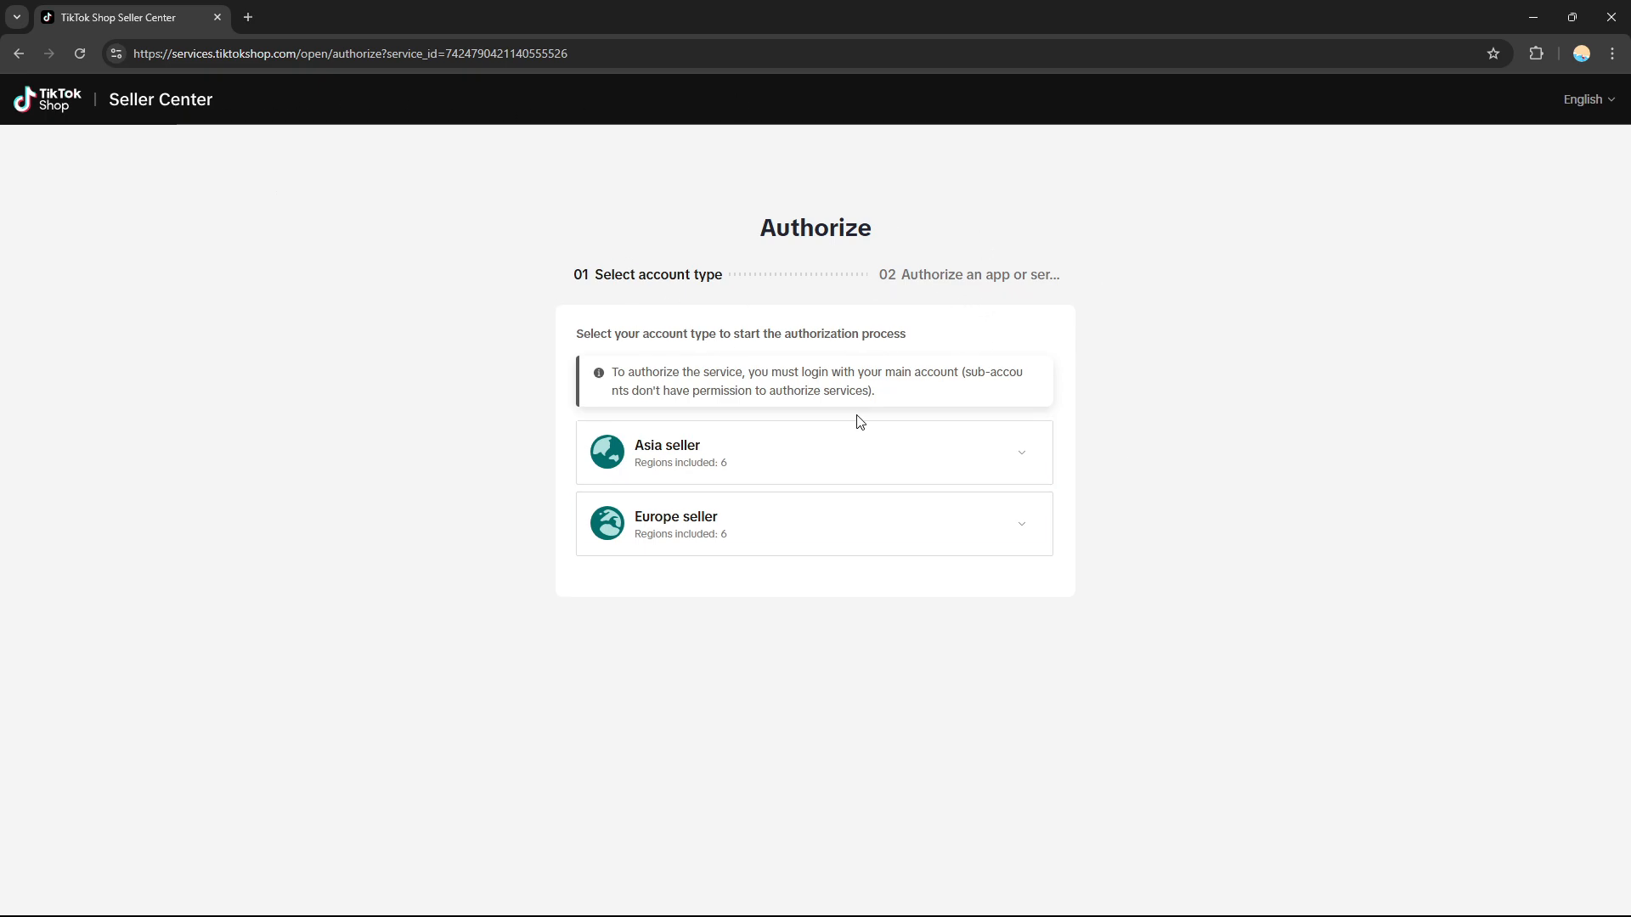
{"action": "left_click", "coordinate": [691, 460]}
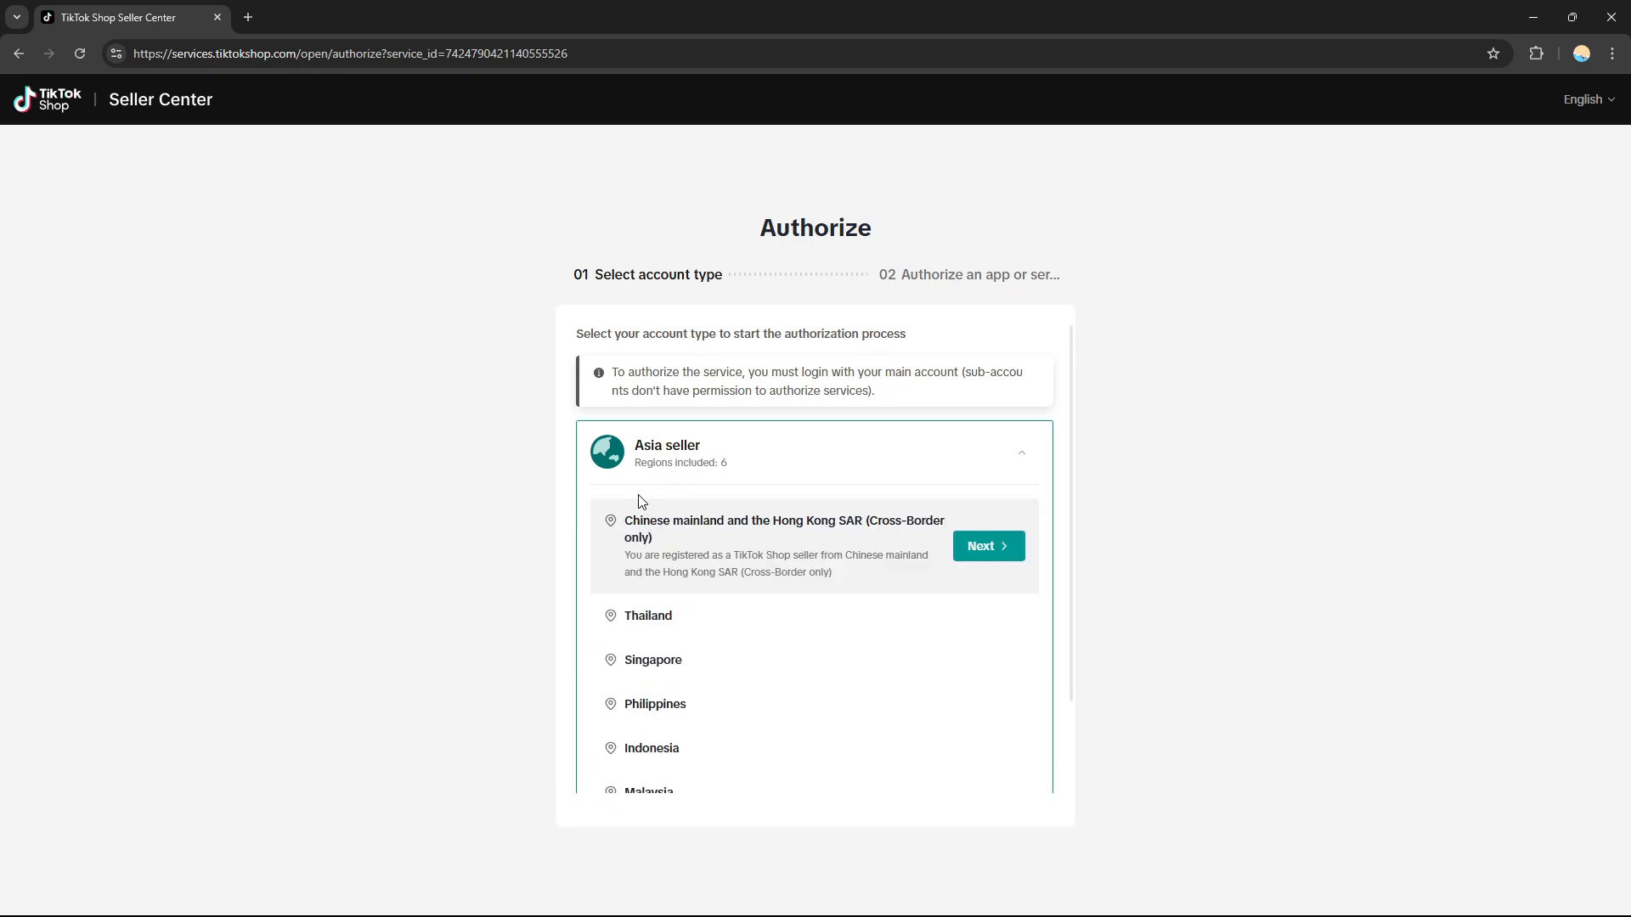
{"action": "mouse_move", "coordinate": [909, 674]}
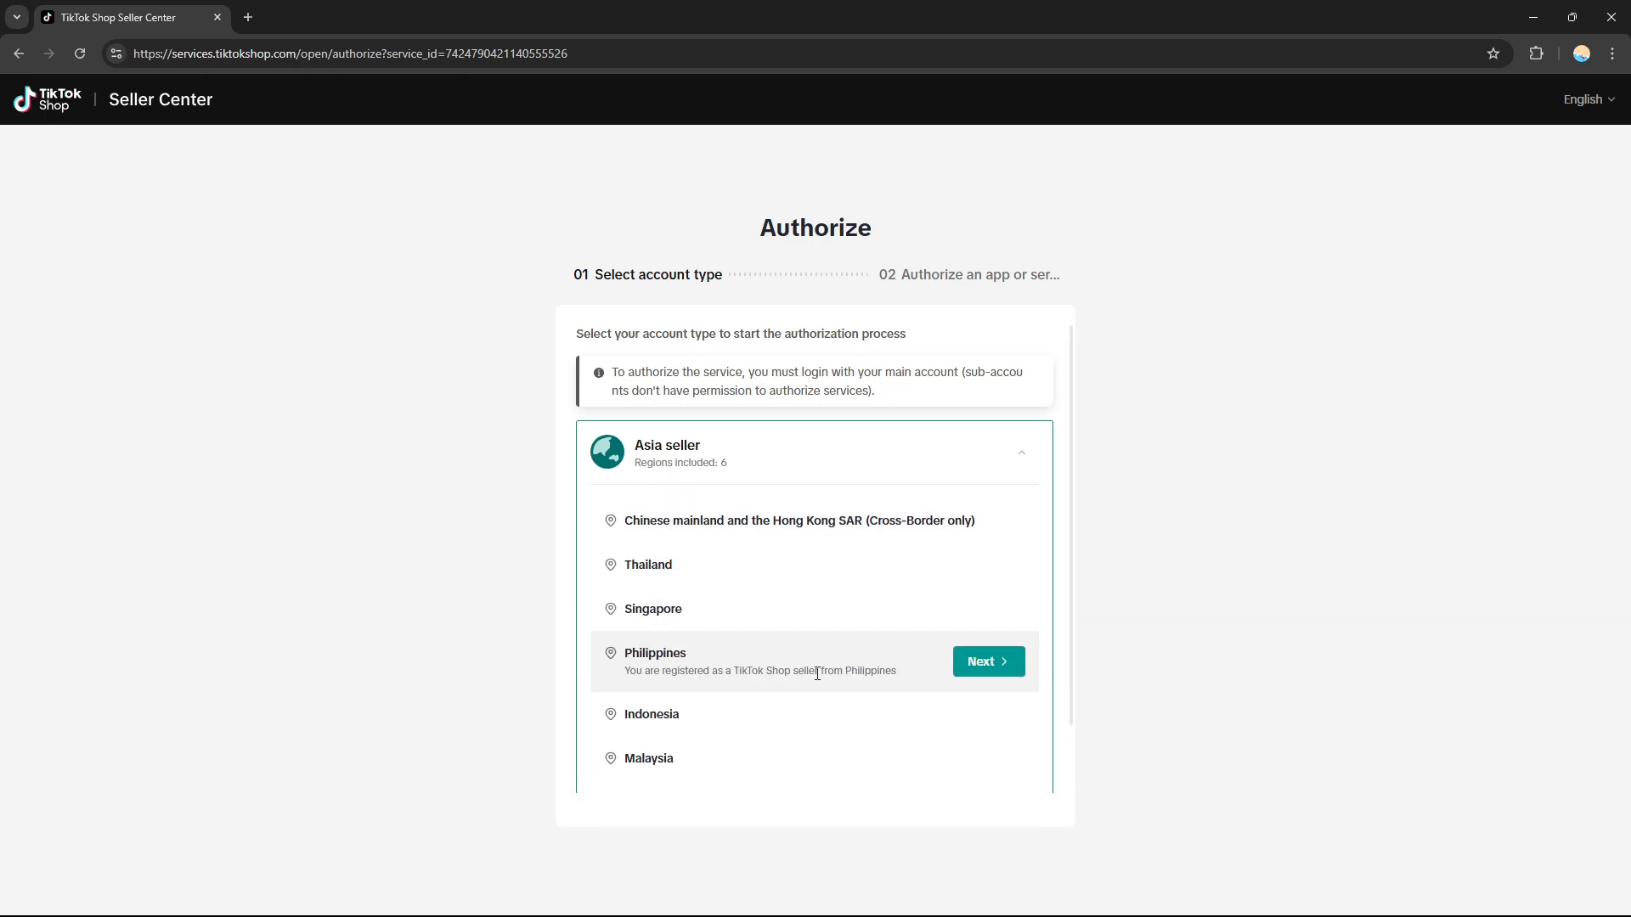
{"action": "left_click", "coordinate": [980, 674]}
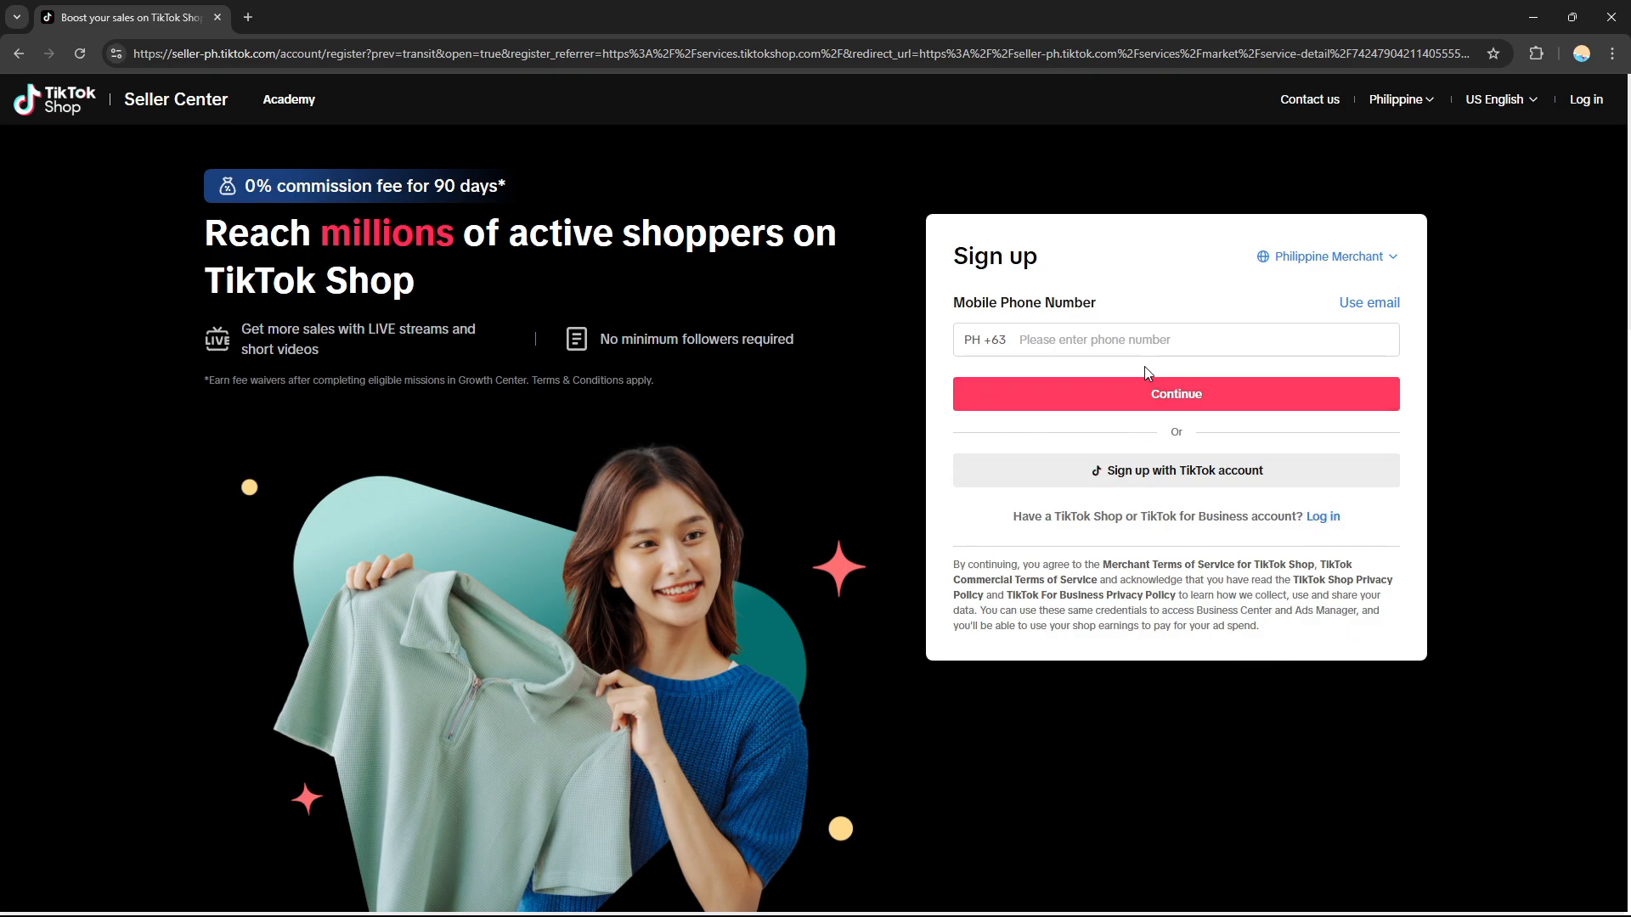
Step: Enter the mobile phone number to sign up for TikTok Shop and start selling on the Philippine site
{"action": "left_click", "coordinate": [1133, 340]}
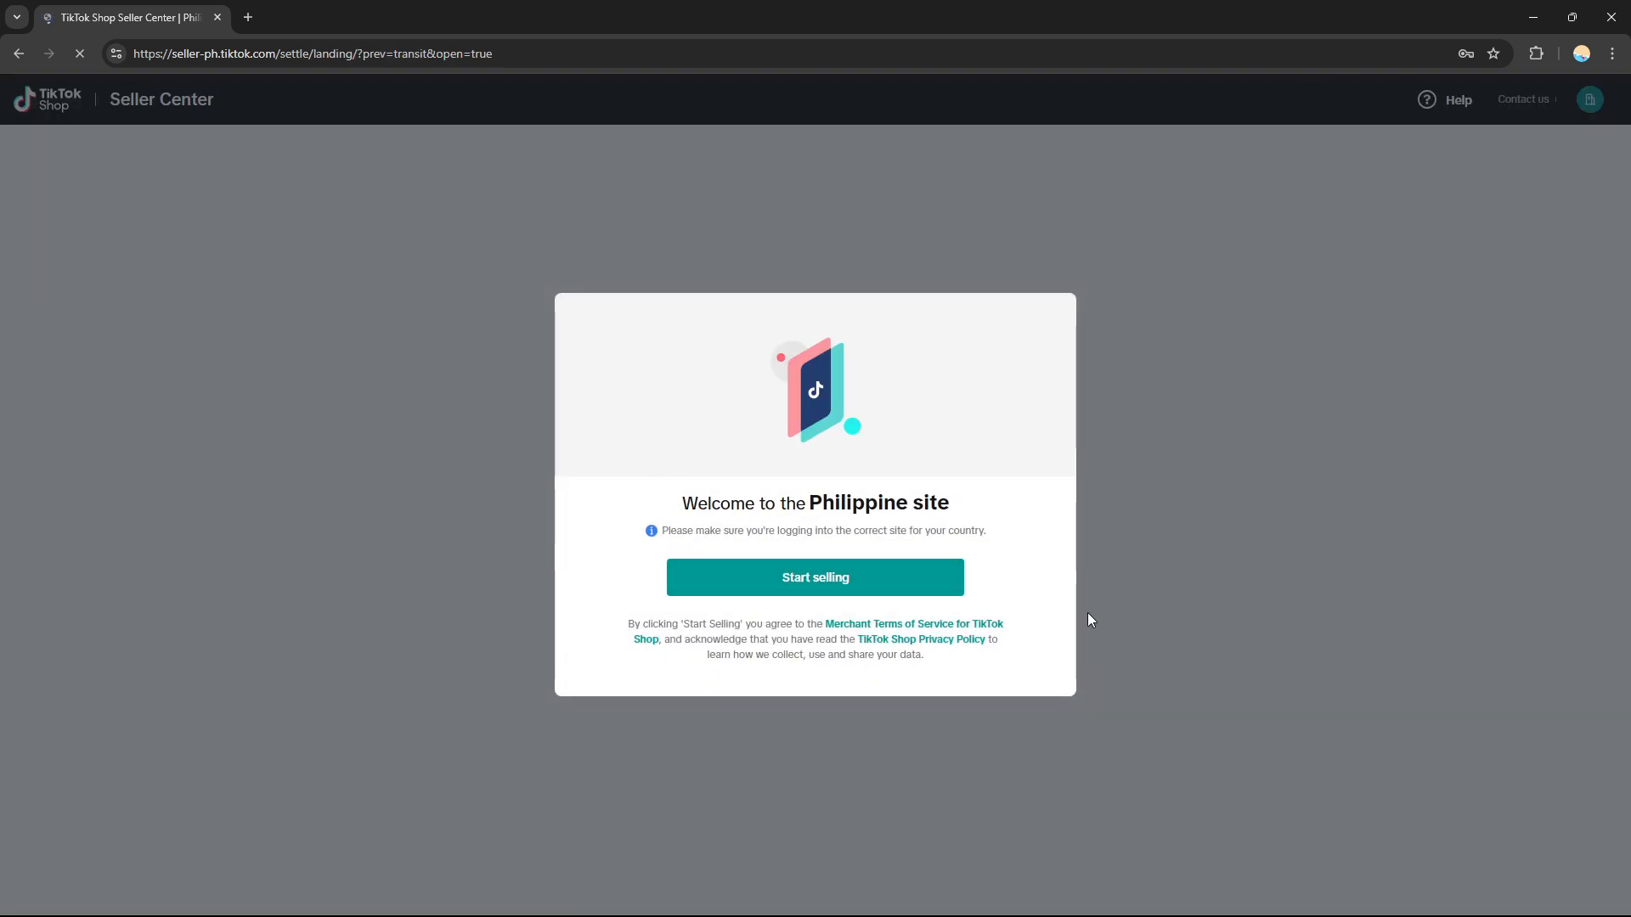
{"action": "left_click", "coordinate": [848, 578]}
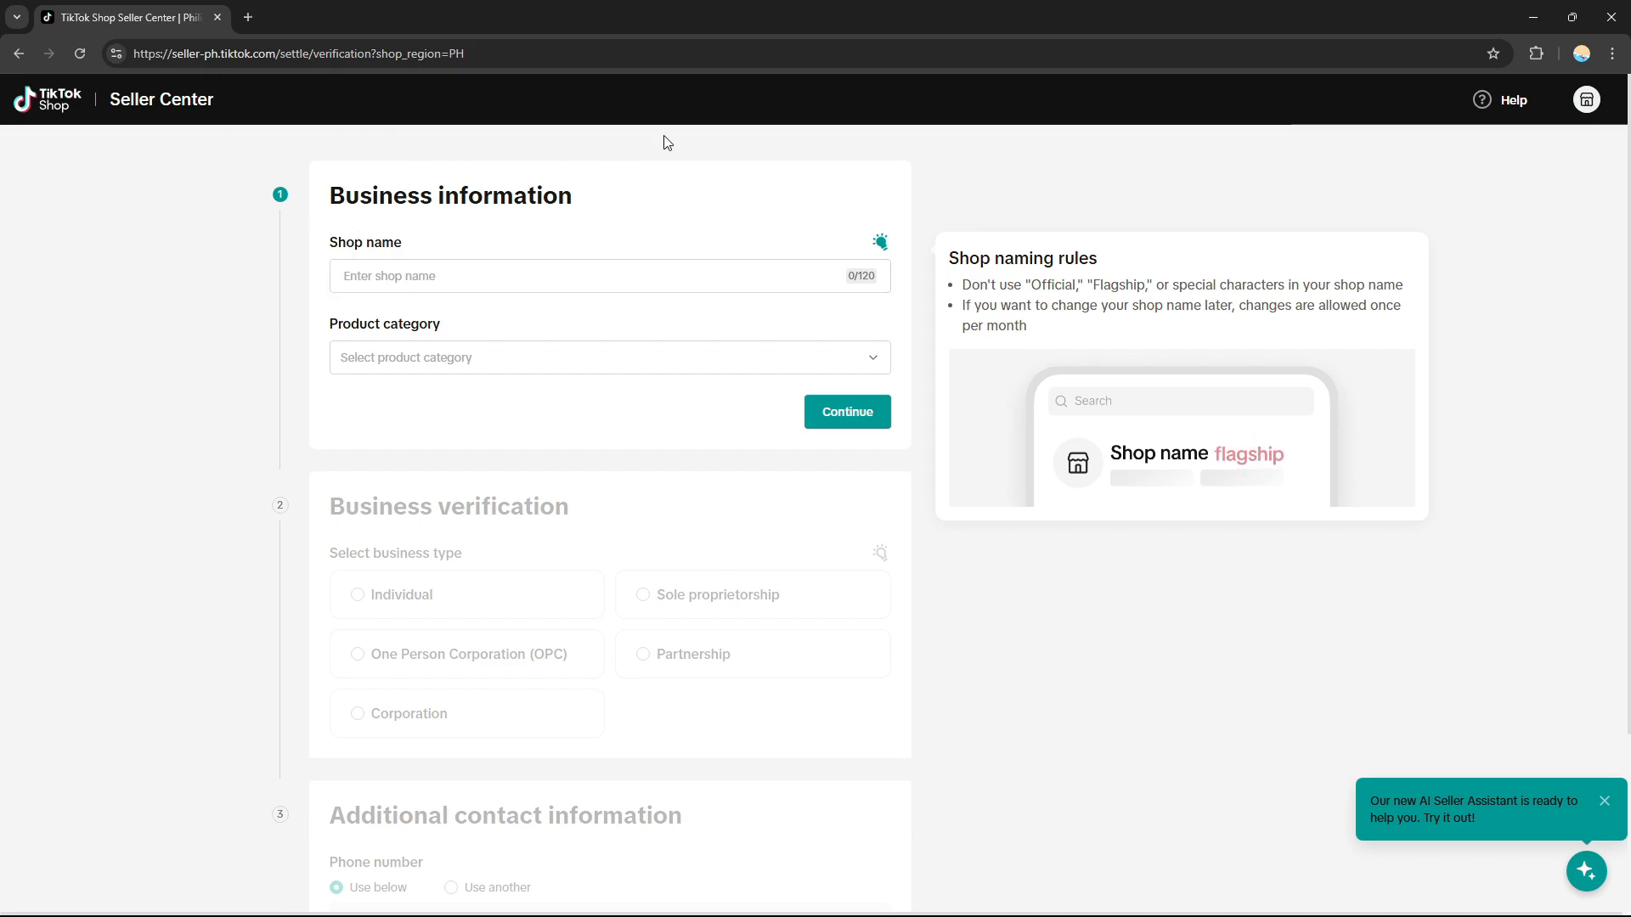
Step: Enter Pizza as the shop name in the business information
{"action": "left_click", "coordinate": [414, 276]}
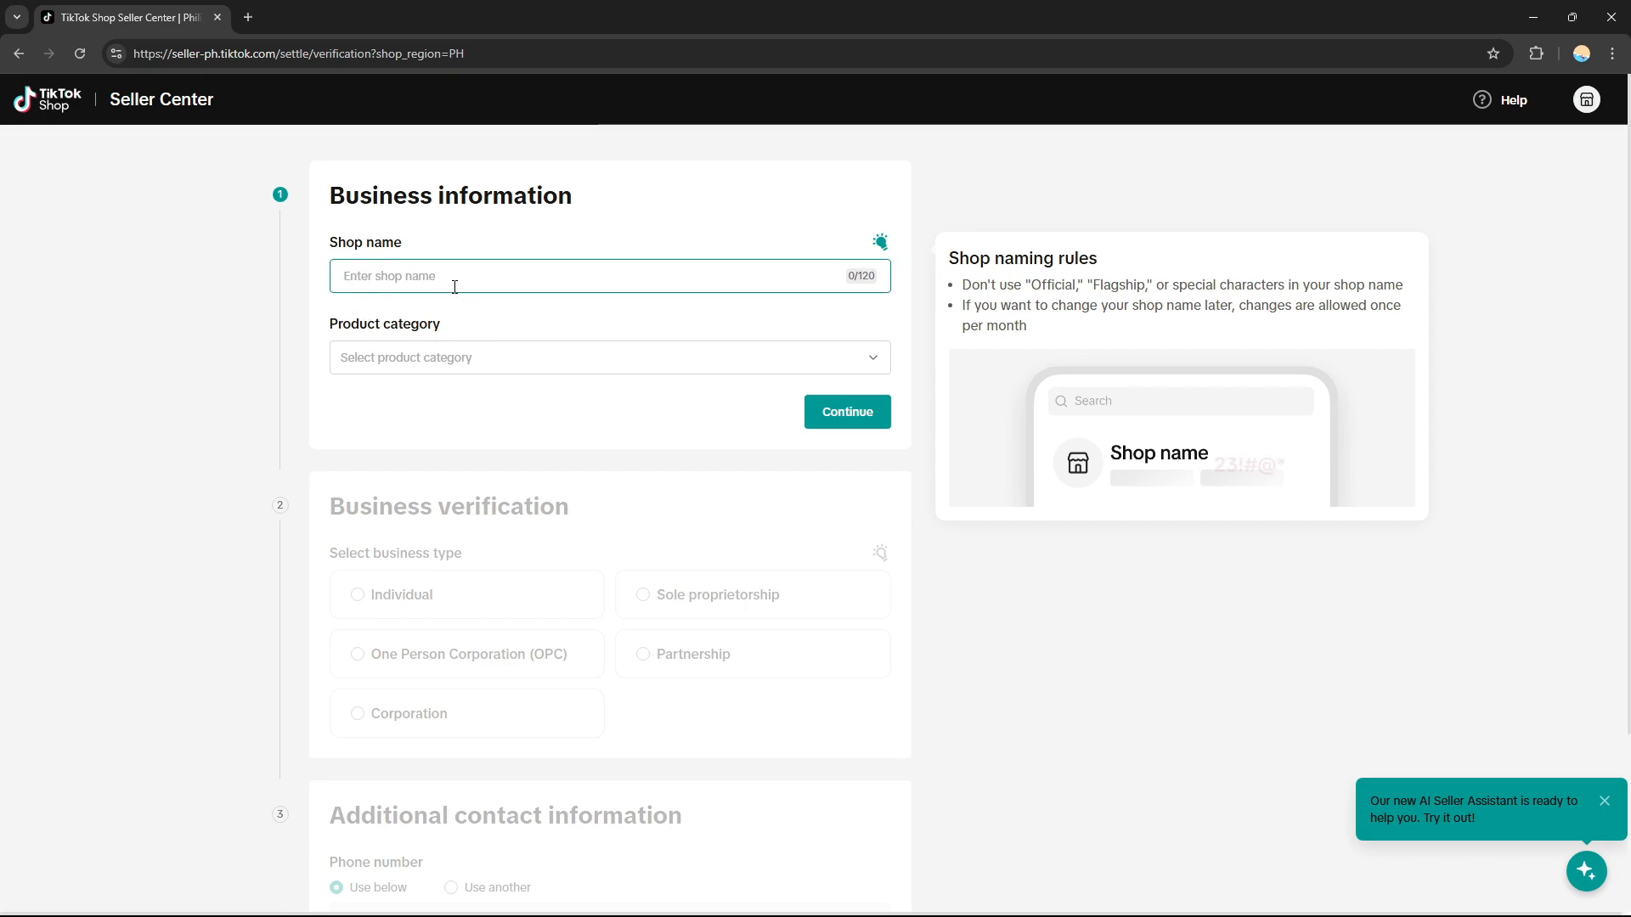
{"action": "type", "text": "p"}
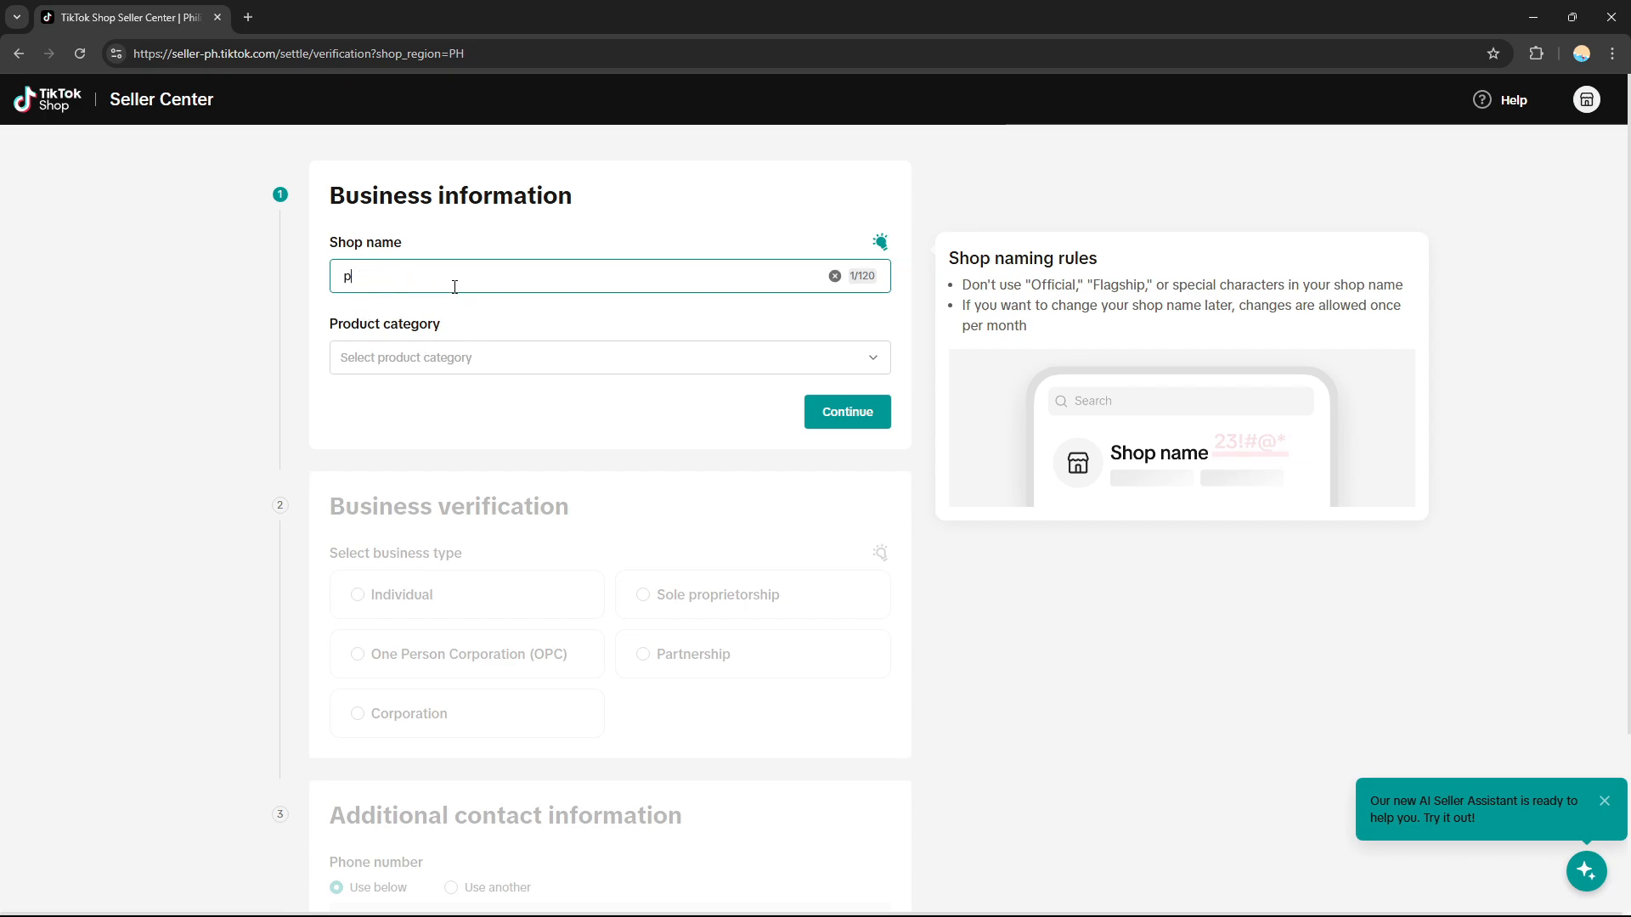
{"action": "key", "text": "BackSpace"}
{"action": "type", "text": "Pizza"}
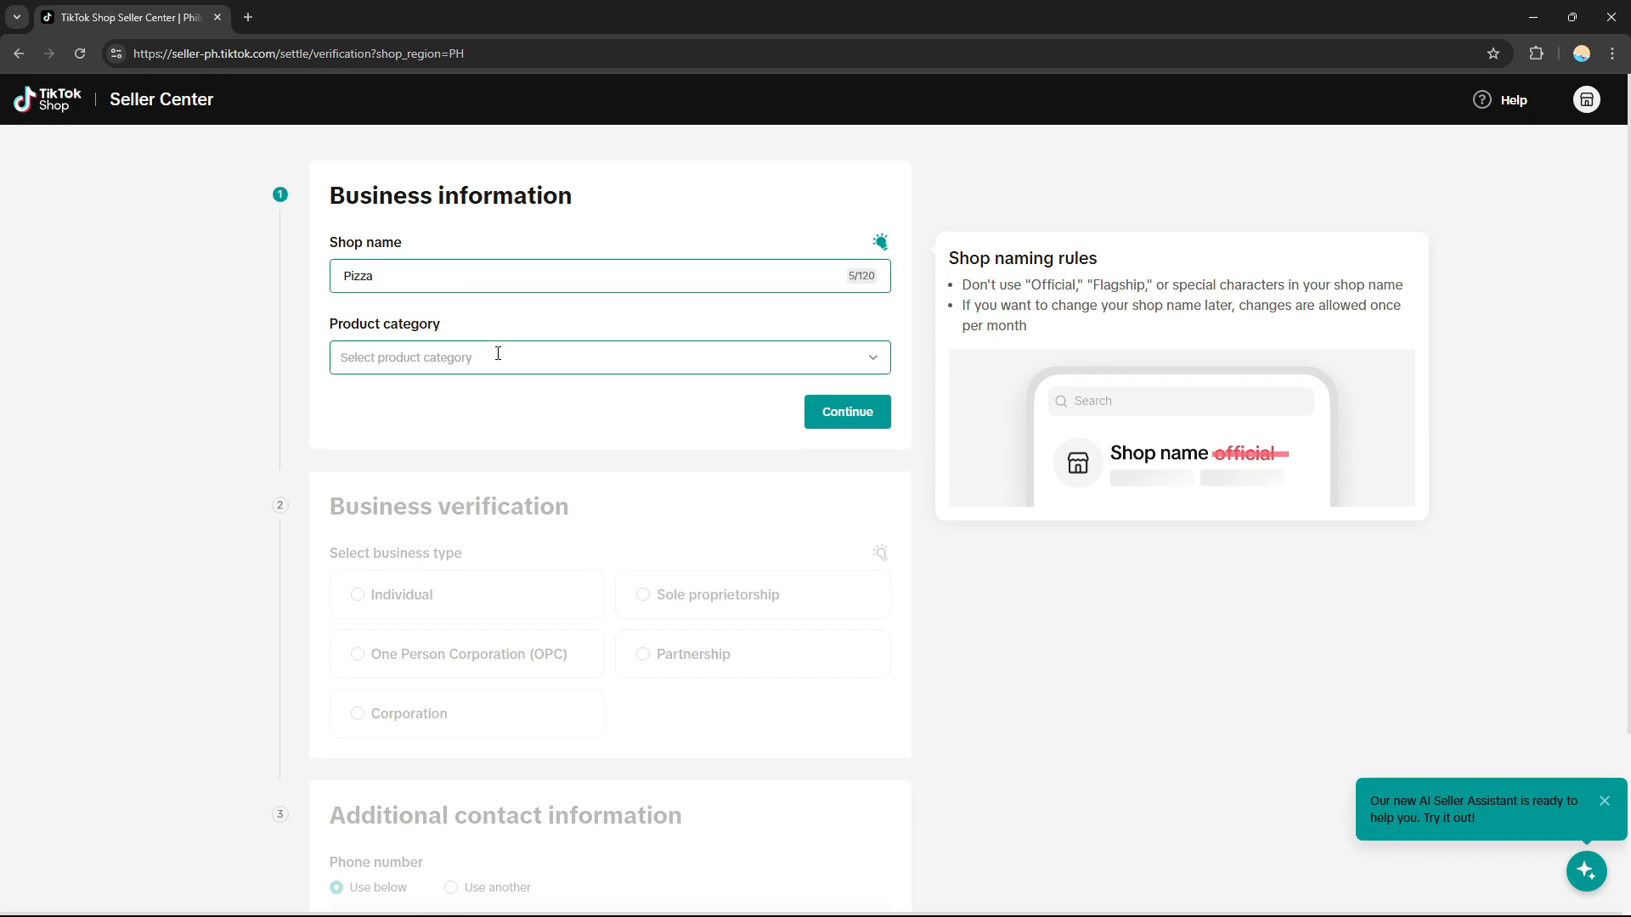
Step: Set the product category to Menswear & Underwear and continue to business verification
{"action": "left_click", "coordinate": [499, 355]}
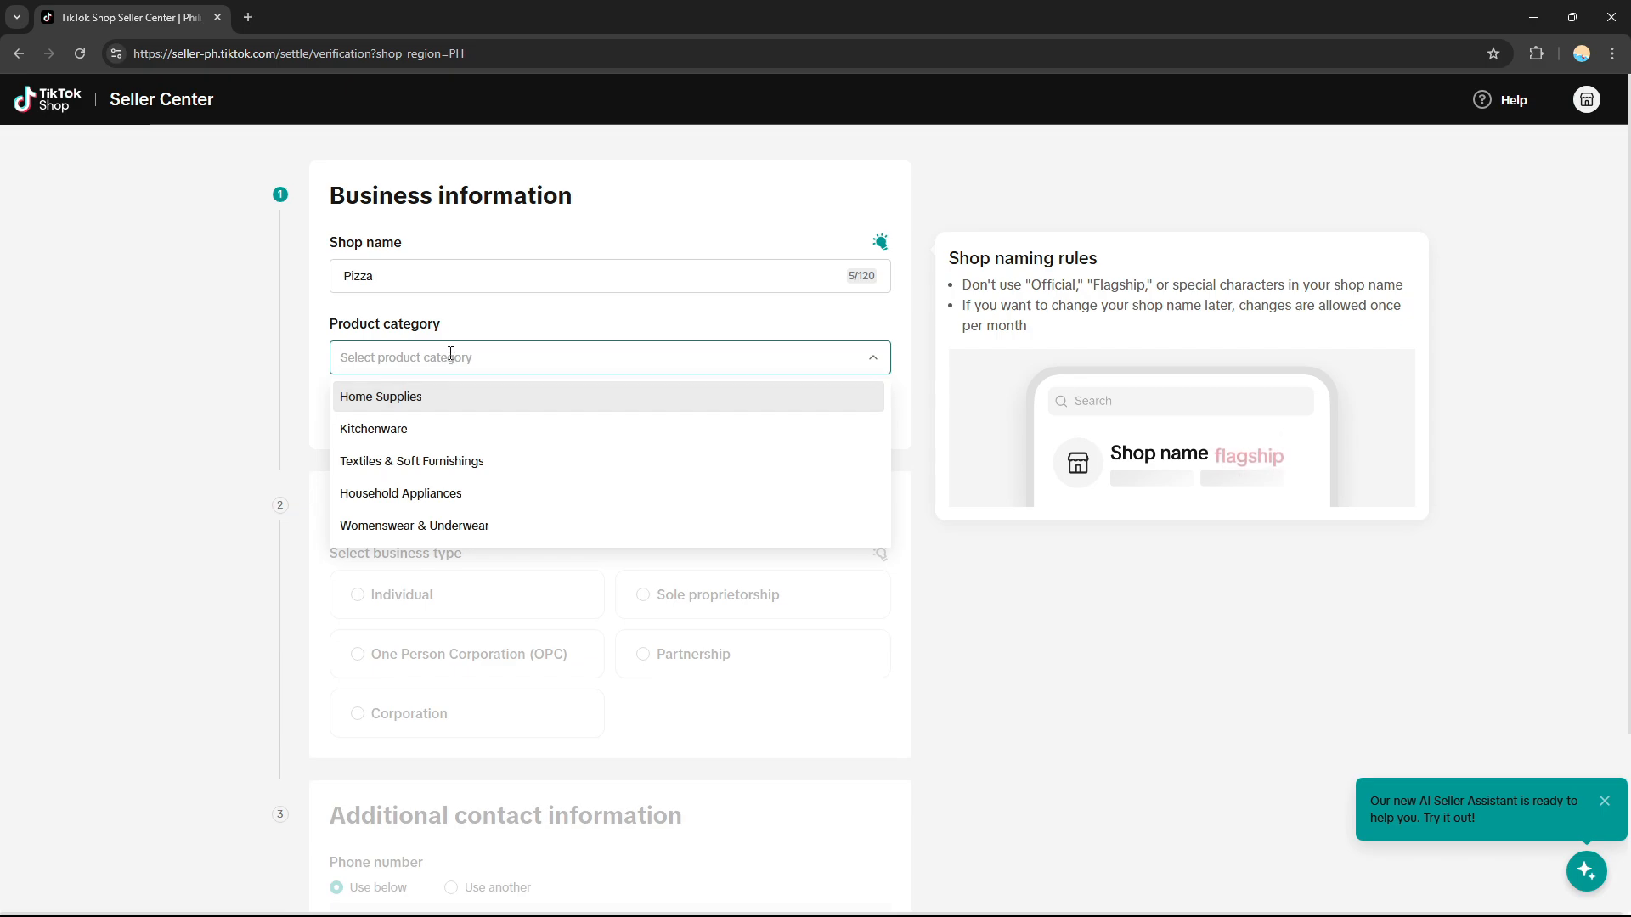
{"action": "type", "text": "piz"}
{"action": "key", "text": "BackSpace"}
{"action": "key", "text": "BackSpace"}
{"action": "key", "text": "BackSpace"}
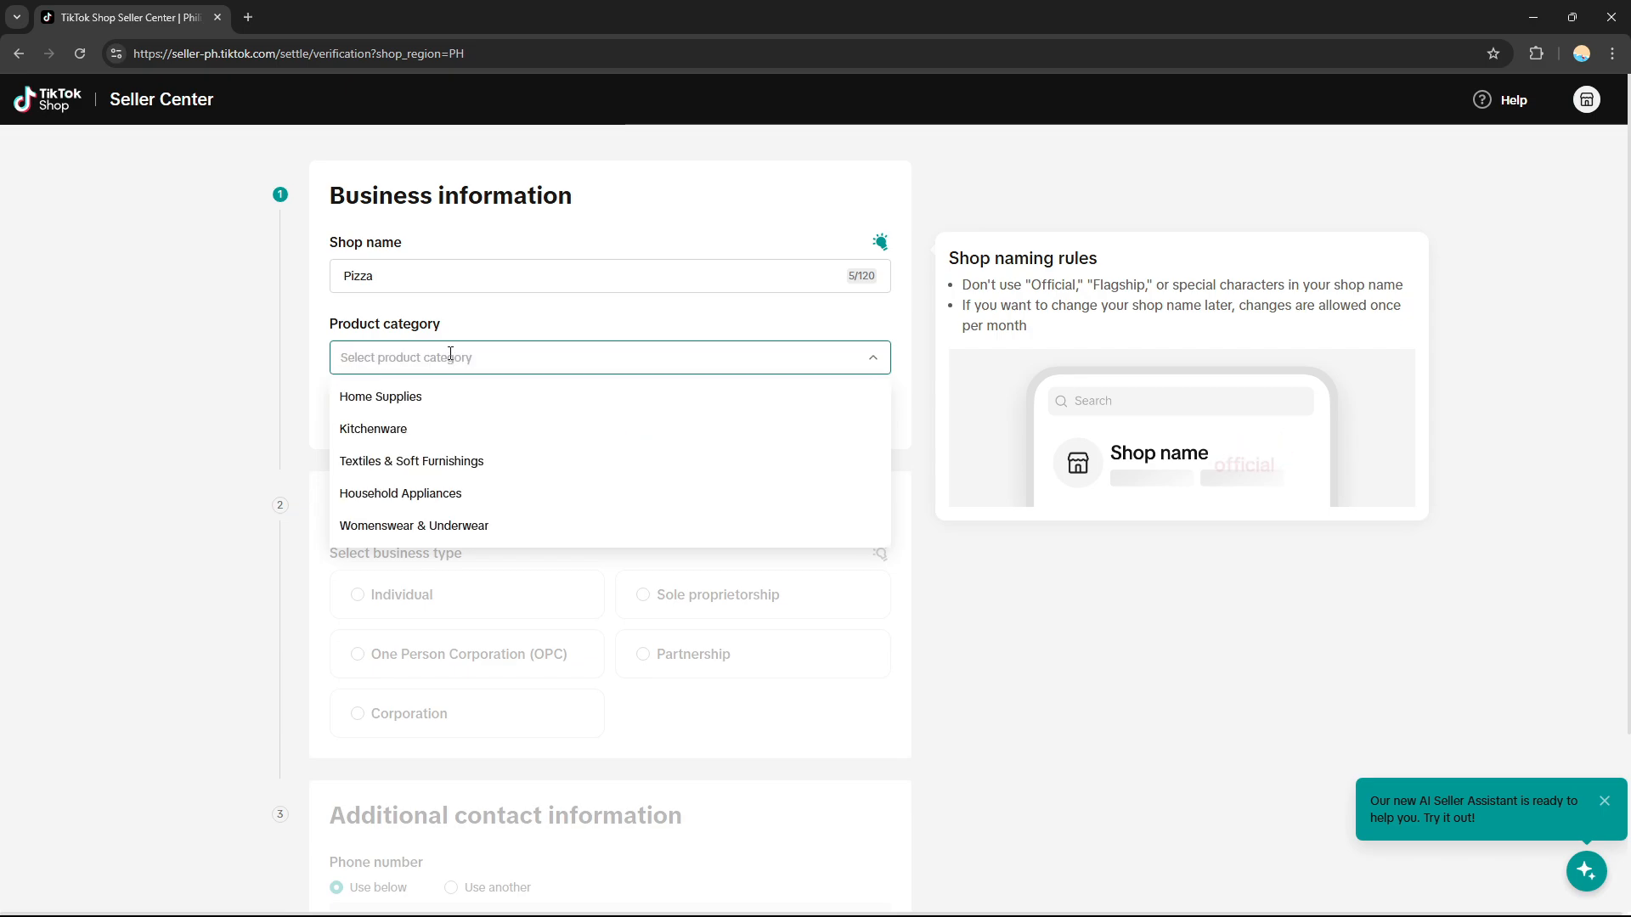
{"action": "type", "text": "wea"}
{"action": "left_click", "coordinate": [506, 431]}
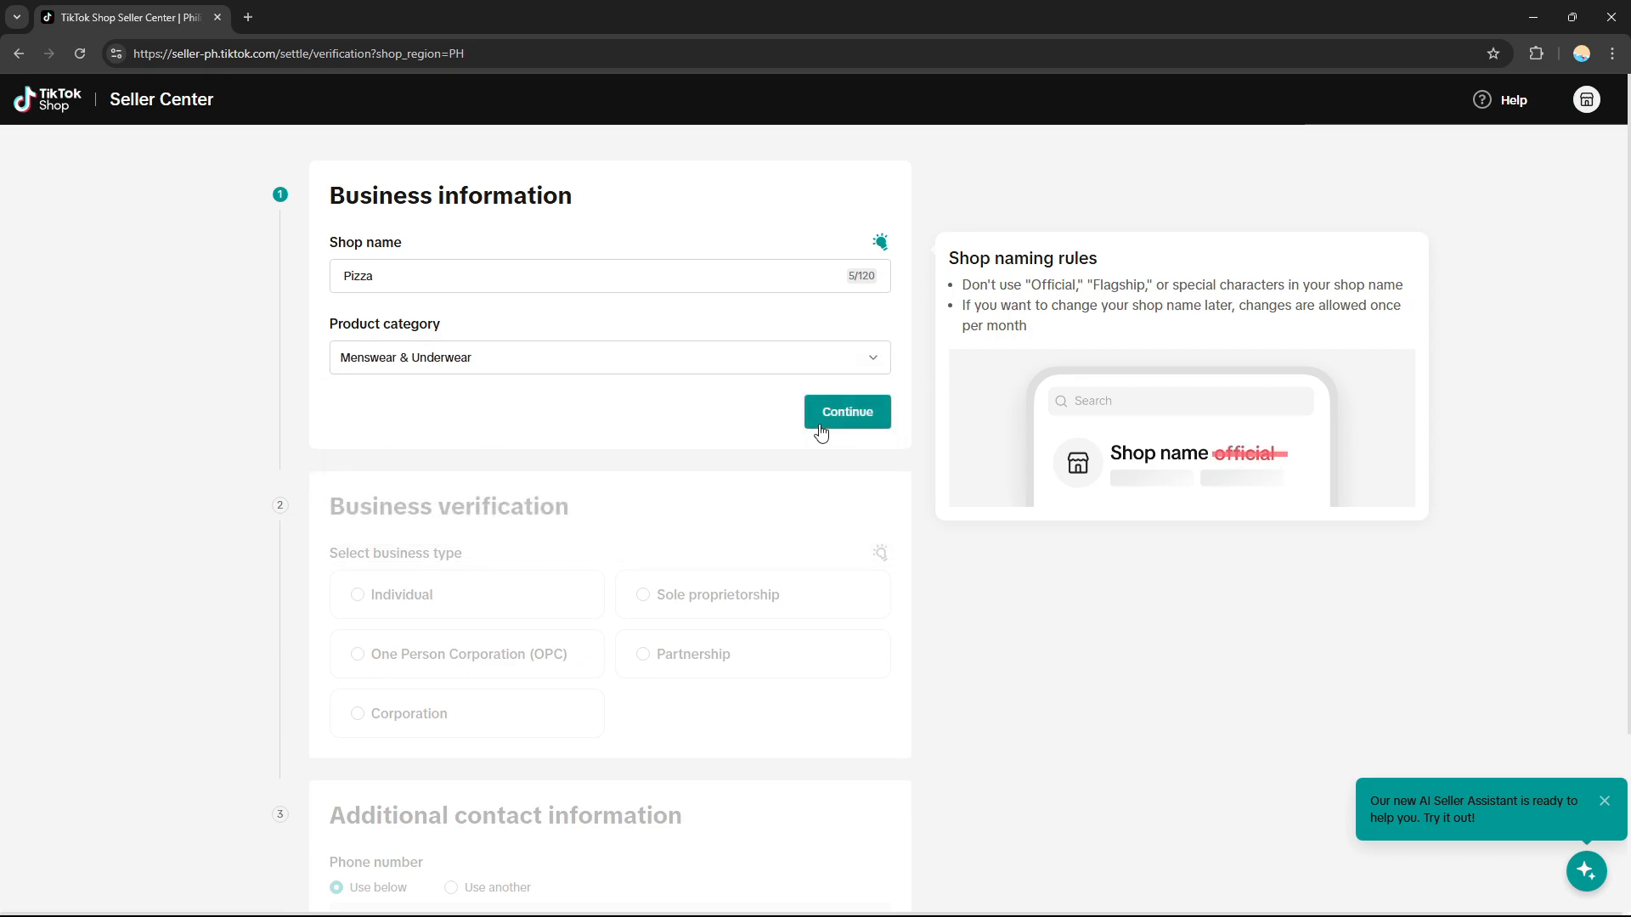
{"action": "left_click", "coordinate": [830, 414]}
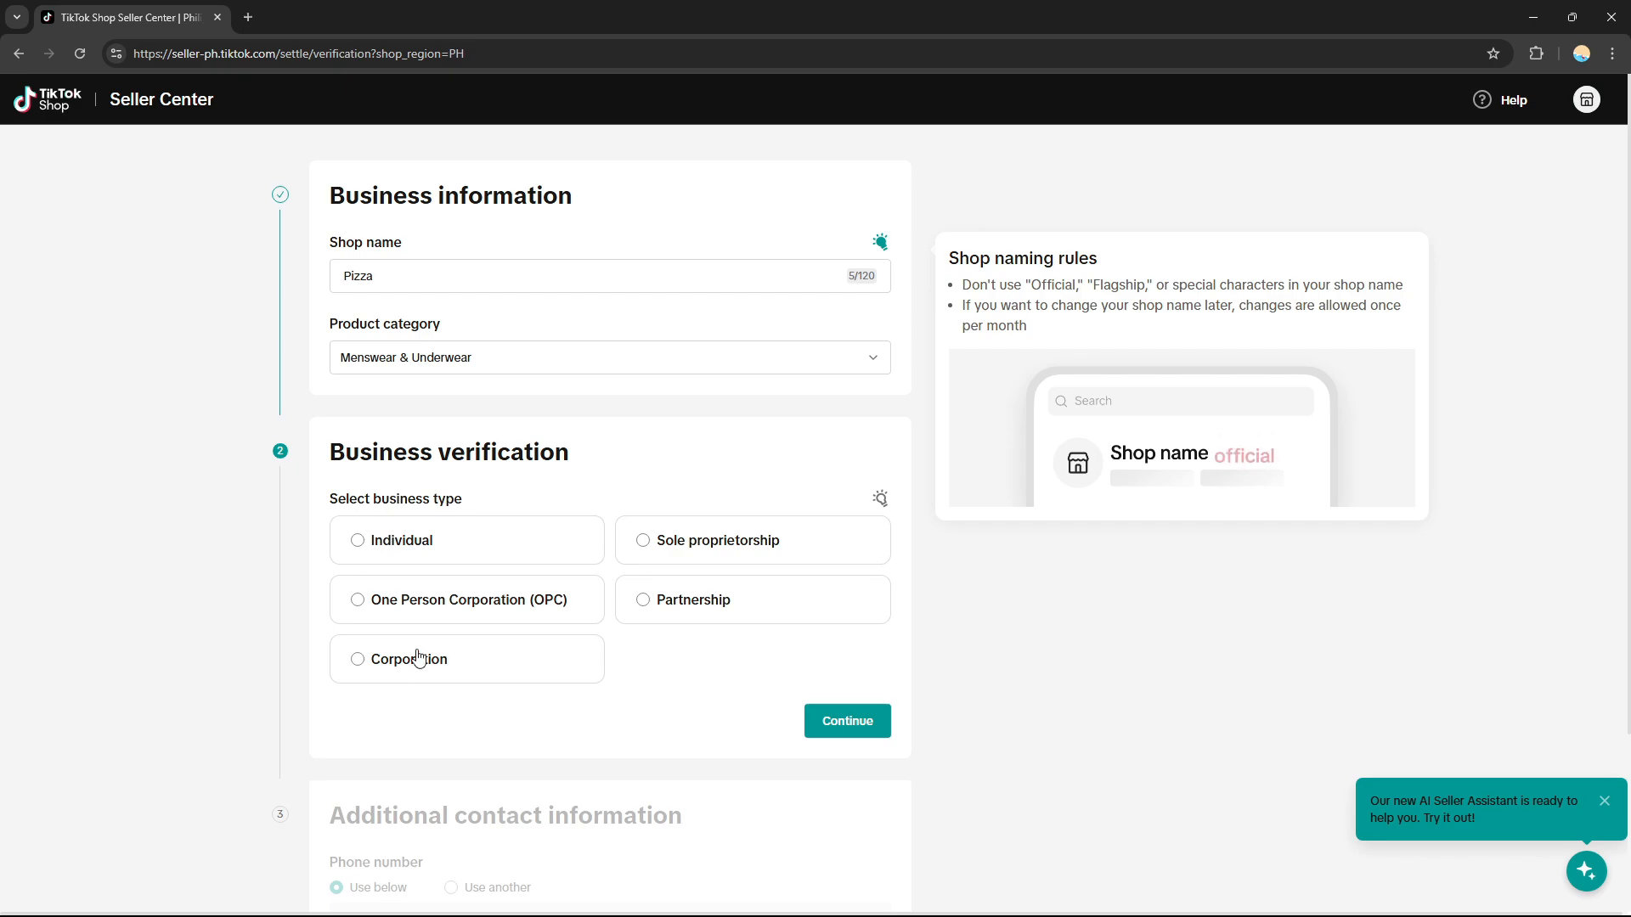
Step: Set the business type to Individual and choose Passport as the type of identification for business verification
{"action": "left_click", "coordinate": [378, 541]}
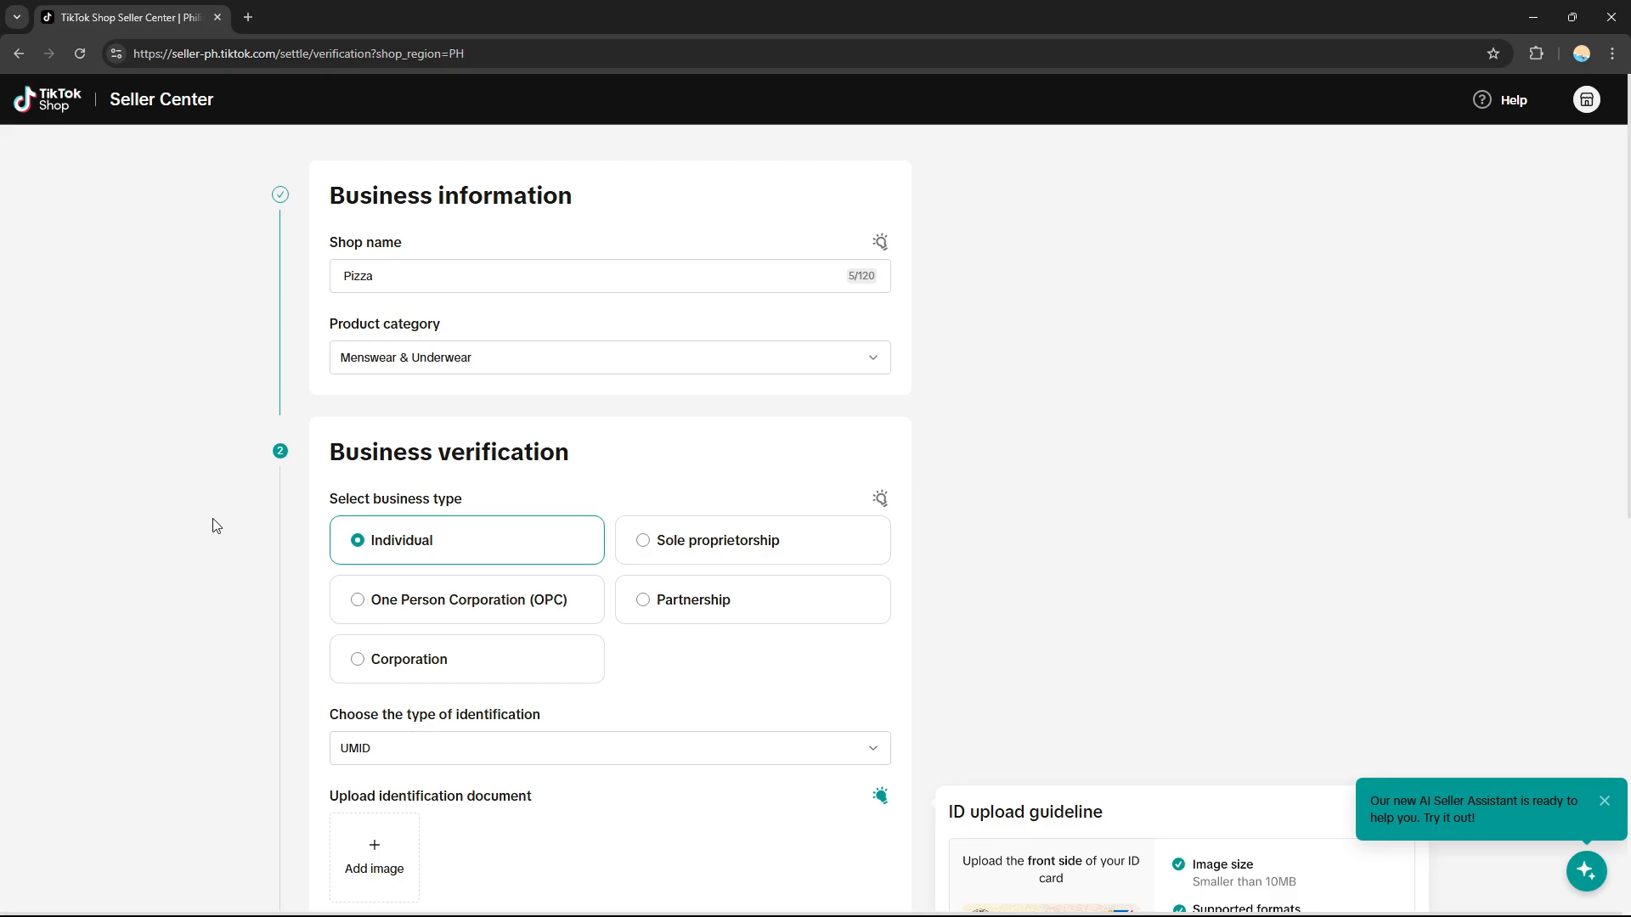
{"action": "scroll", "coordinate": [212, 520], "scroll_direction": "down", "scroll_amount": 3}
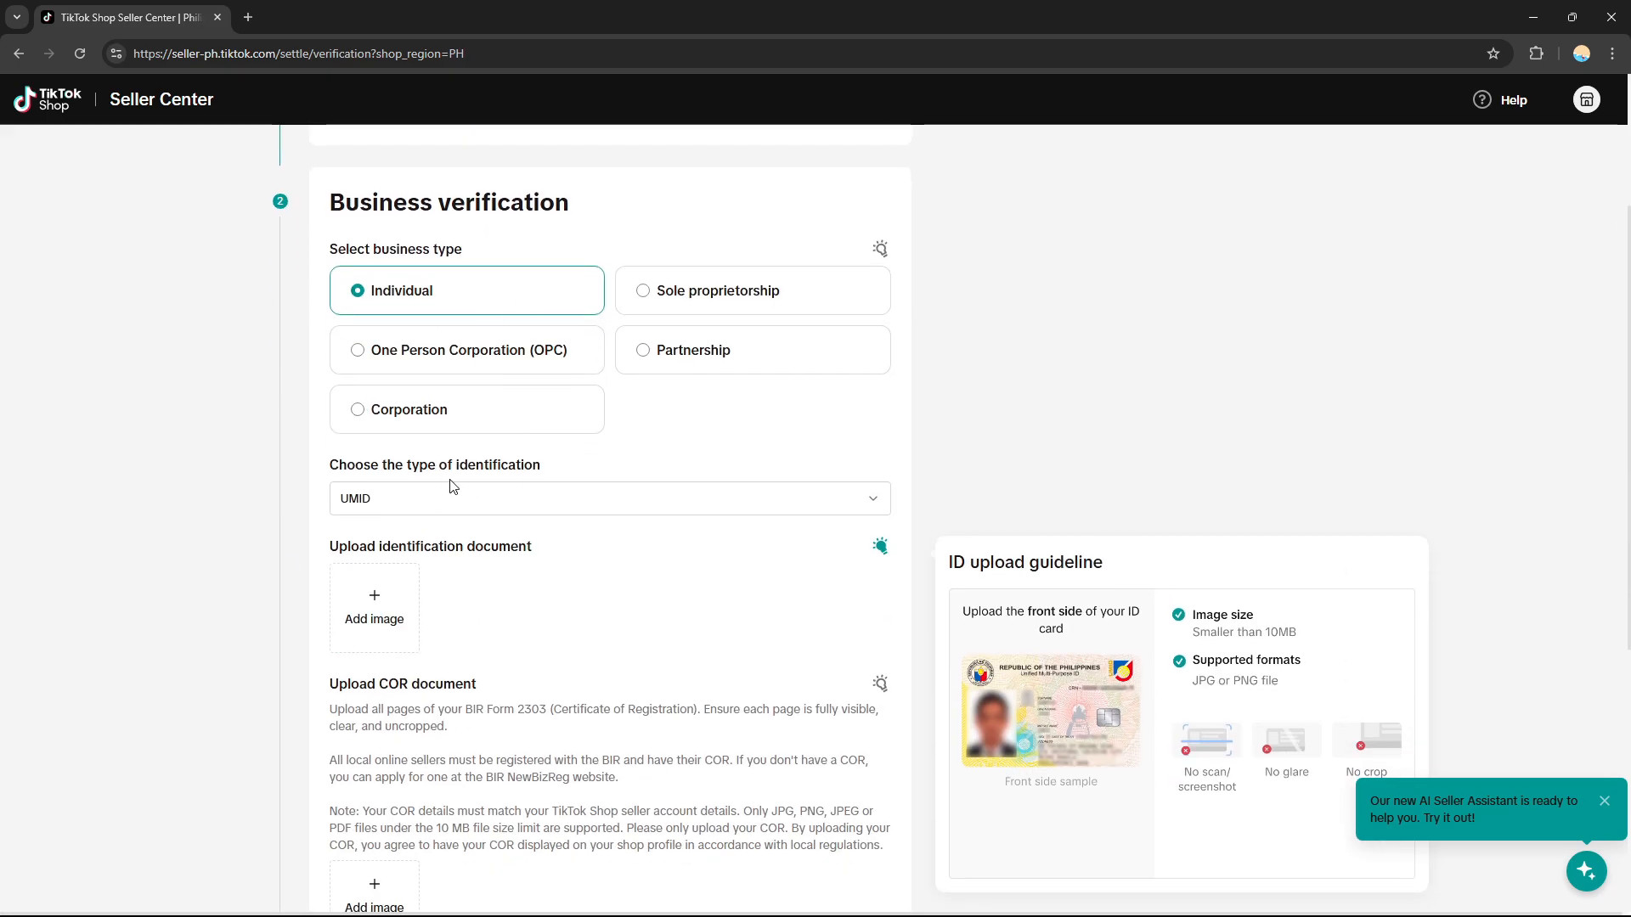
{"action": "left_click", "coordinate": [378, 508]}
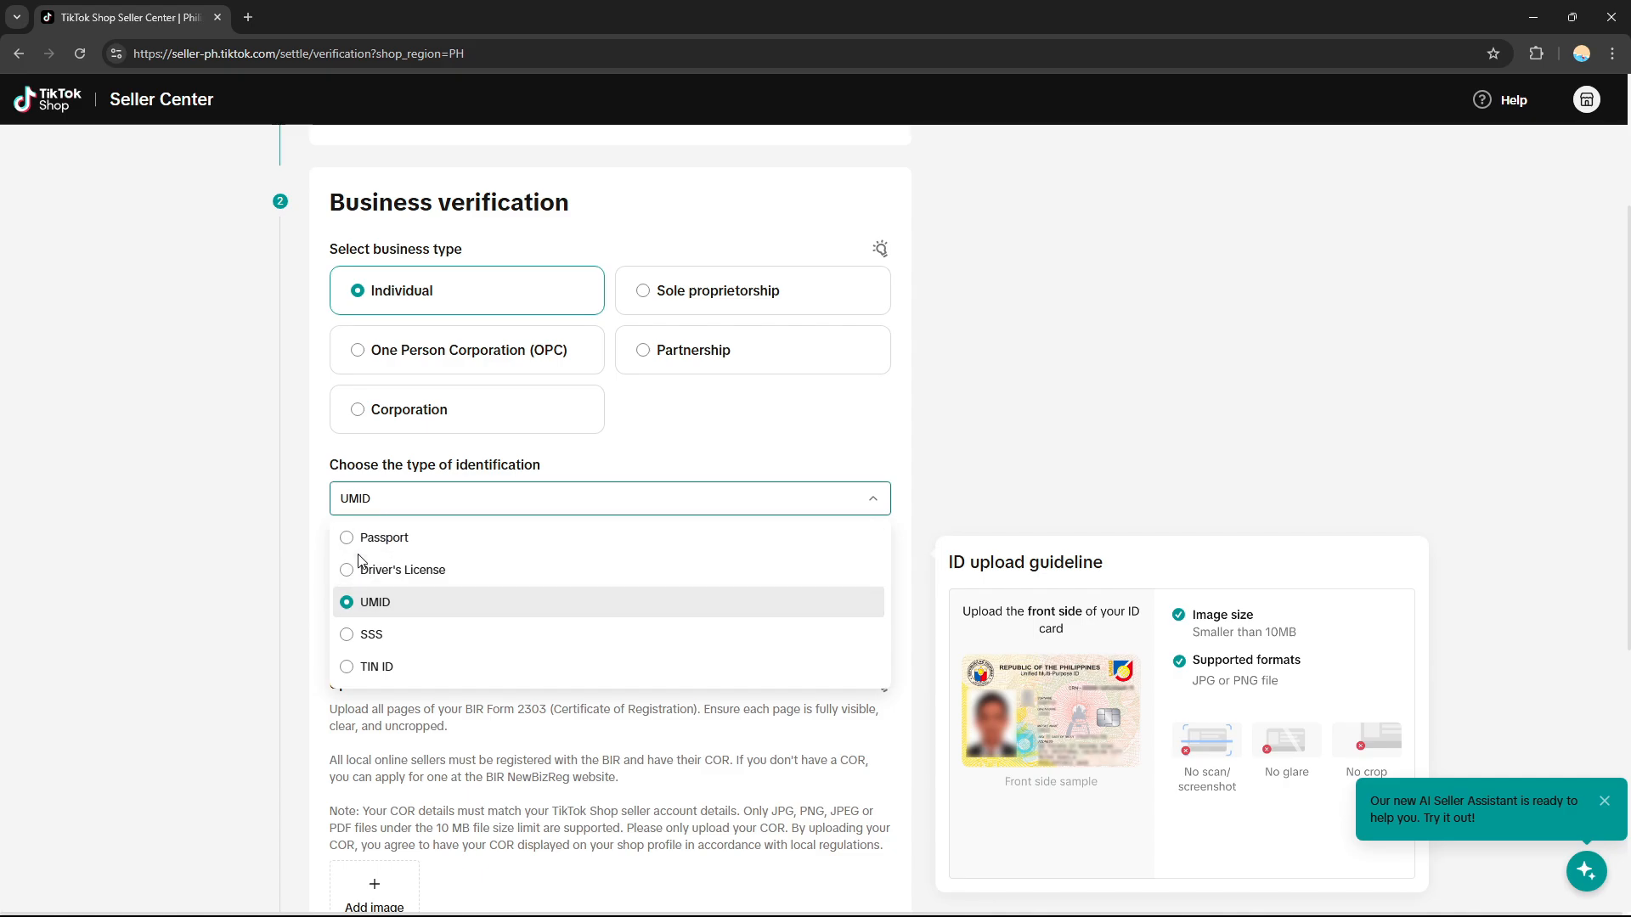
{"action": "left_click", "coordinate": [378, 535]}
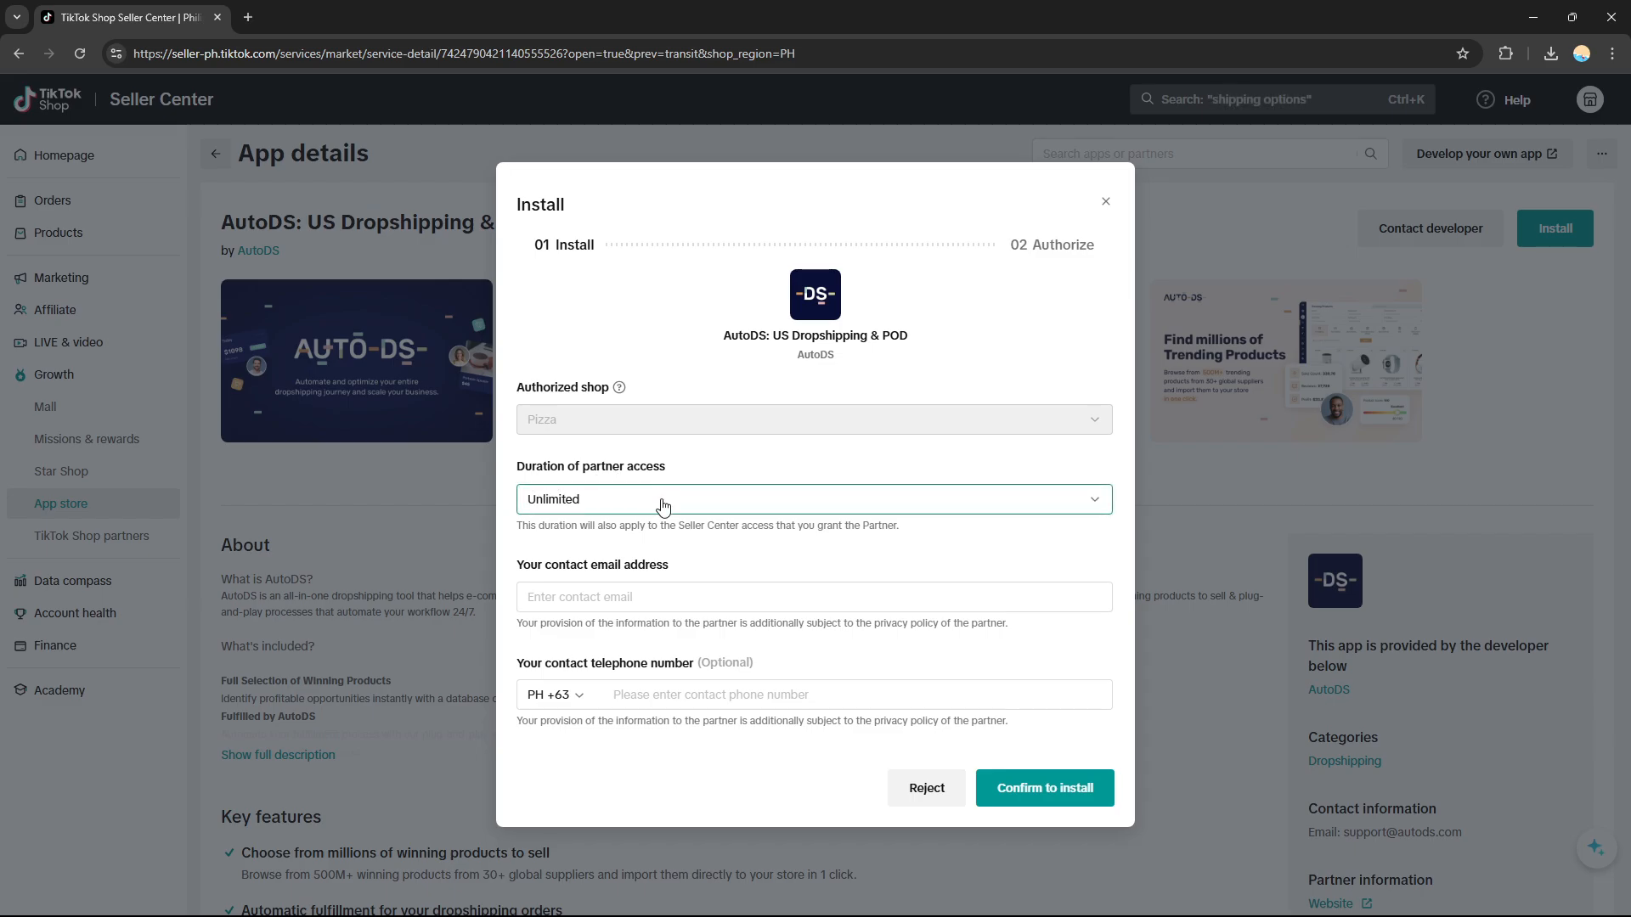
Step: Keep the partner access duration at Unlimited, fill in the contact email address, and confirm the AutoDS installation for the Pizza shop
{"action": "left_click", "coordinate": [589, 507]}
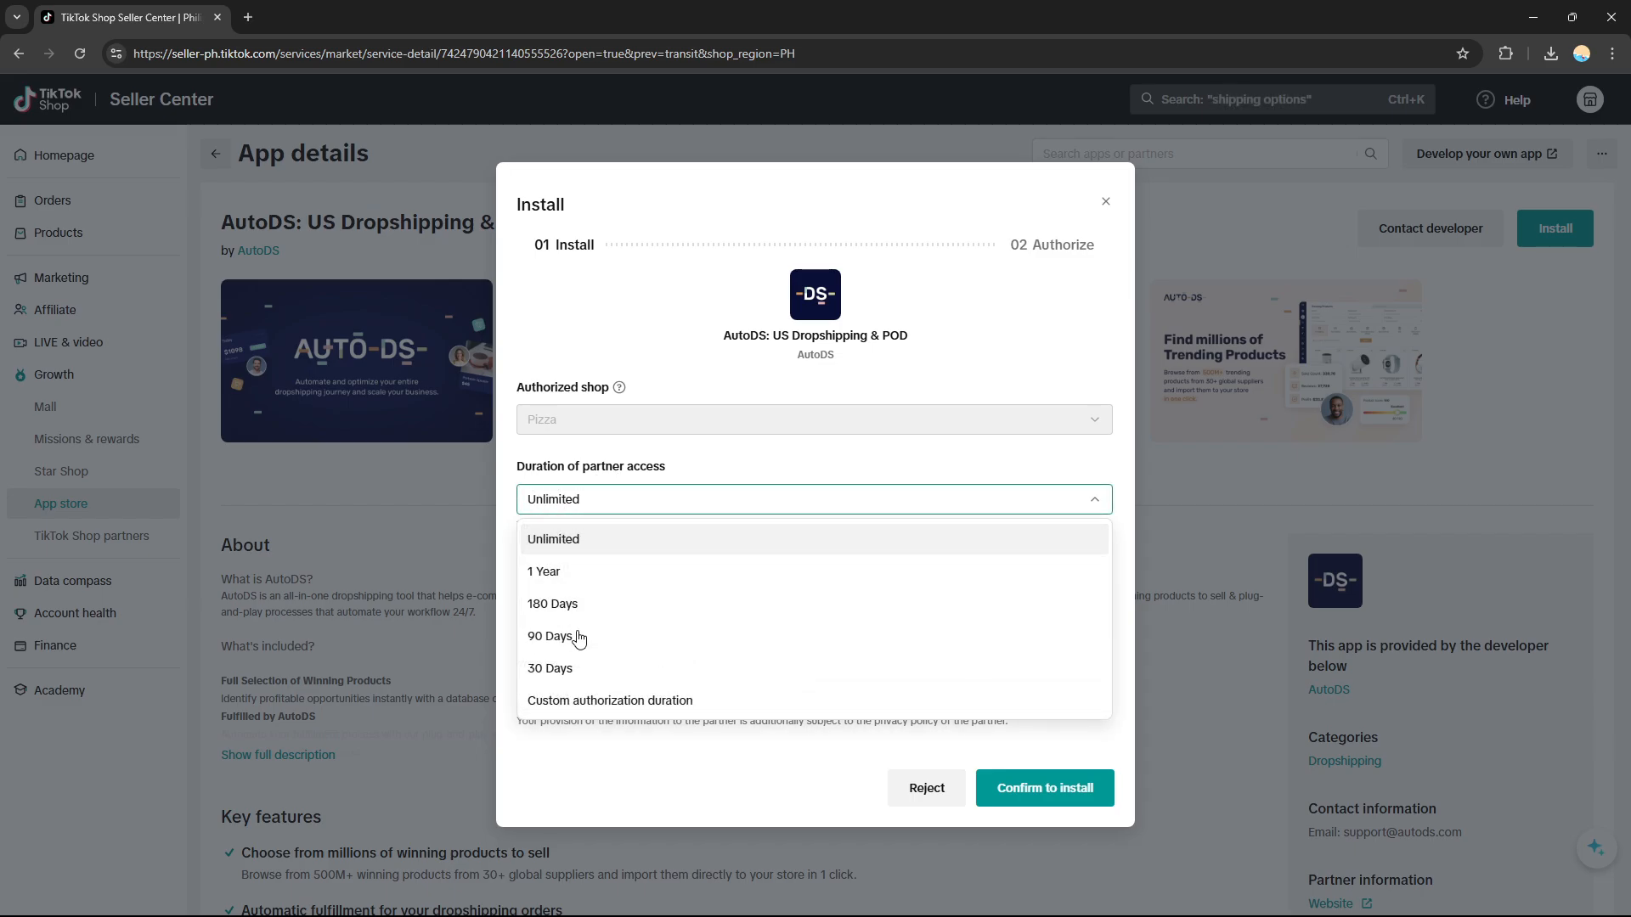
{"action": "left_click", "coordinate": [619, 506]}
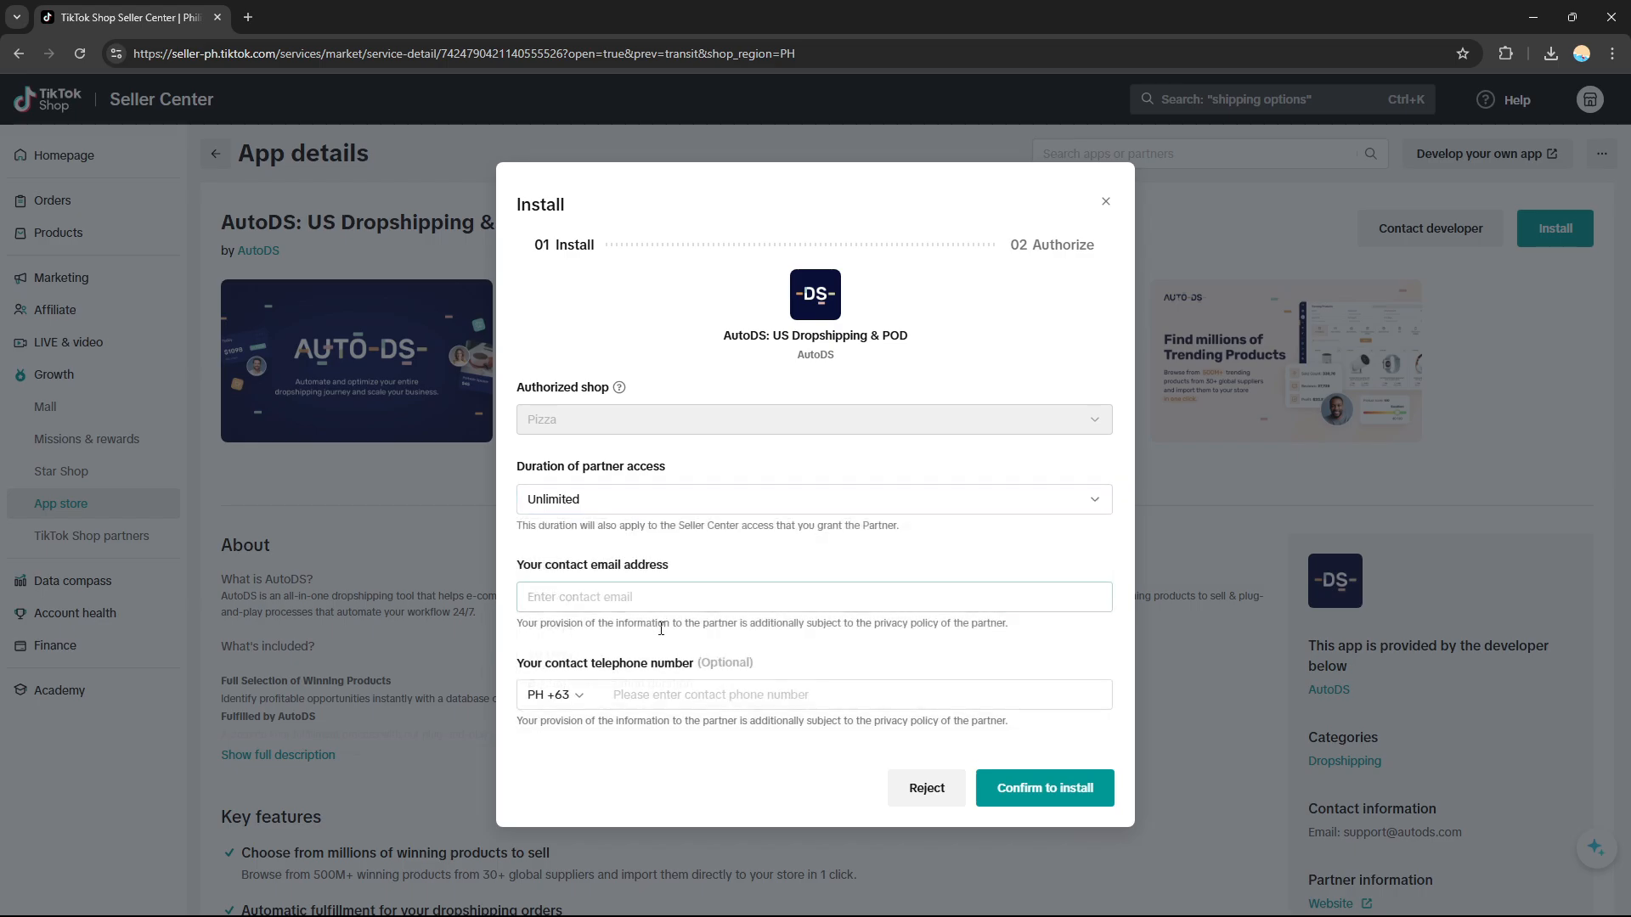
{"action": "left_click", "coordinate": [573, 599]}
{"action": "left_click", "coordinate": [690, 642]}
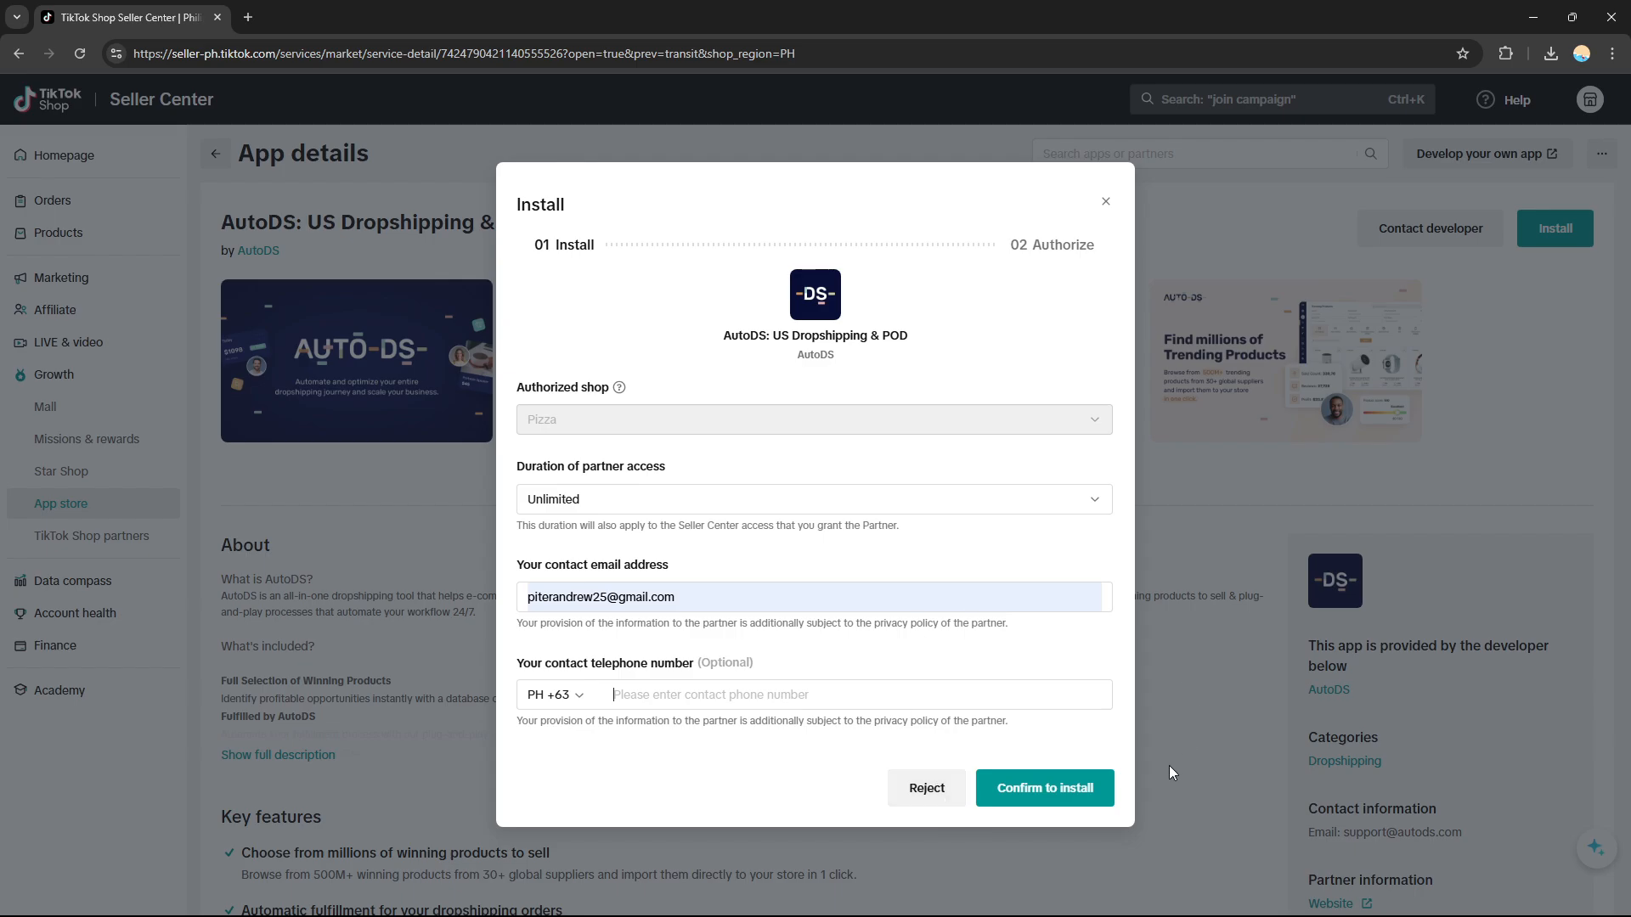
{"action": "left_click", "coordinate": [1053, 794]}
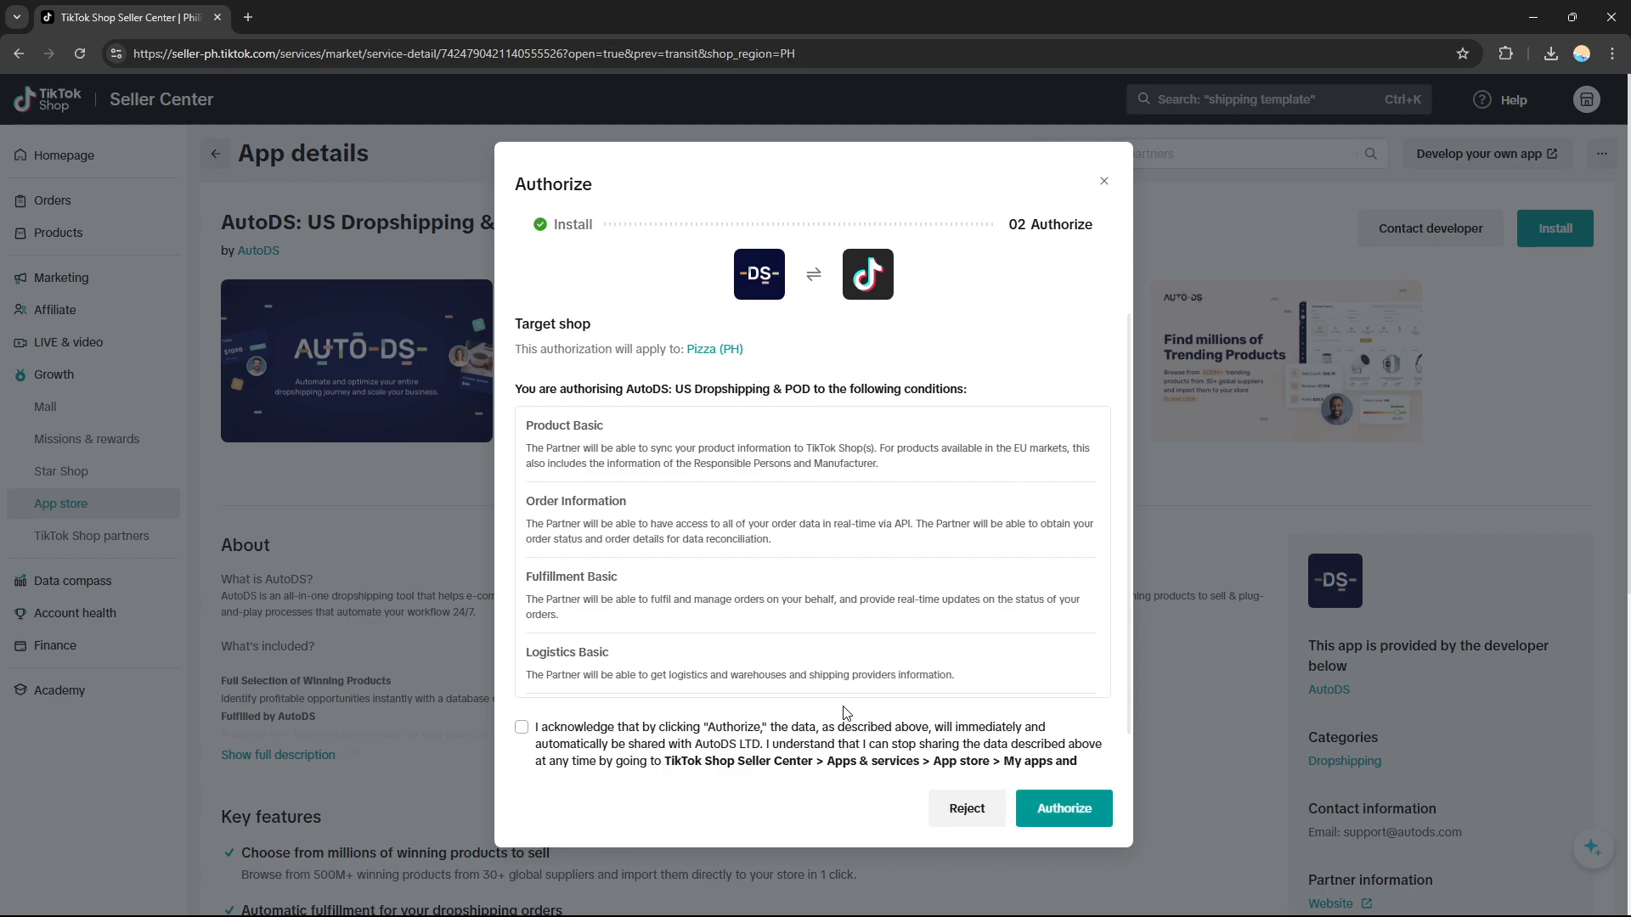
Step: Acknowledge the data sharing terms, authorize AutoDS for the Pizza shop, and proceed with Pizza as the TikTok store to connect
{"action": "left_click", "coordinate": [523, 729]}
{"action": "left_click", "coordinate": [1062, 808]}
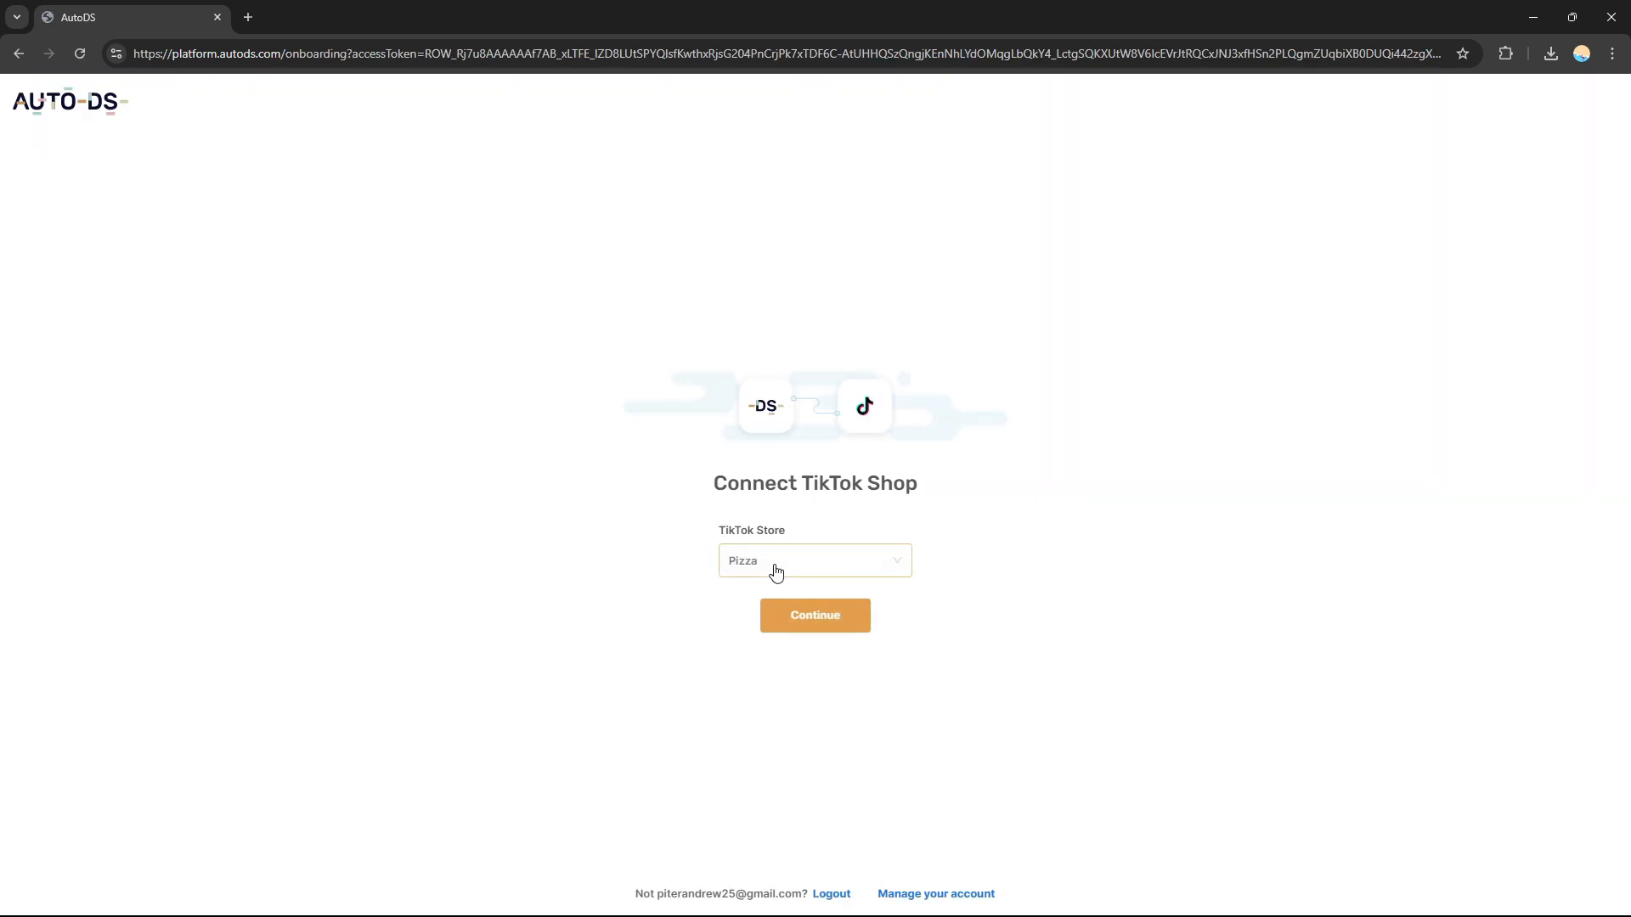
{"action": "left_click", "coordinate": [808, 615]}
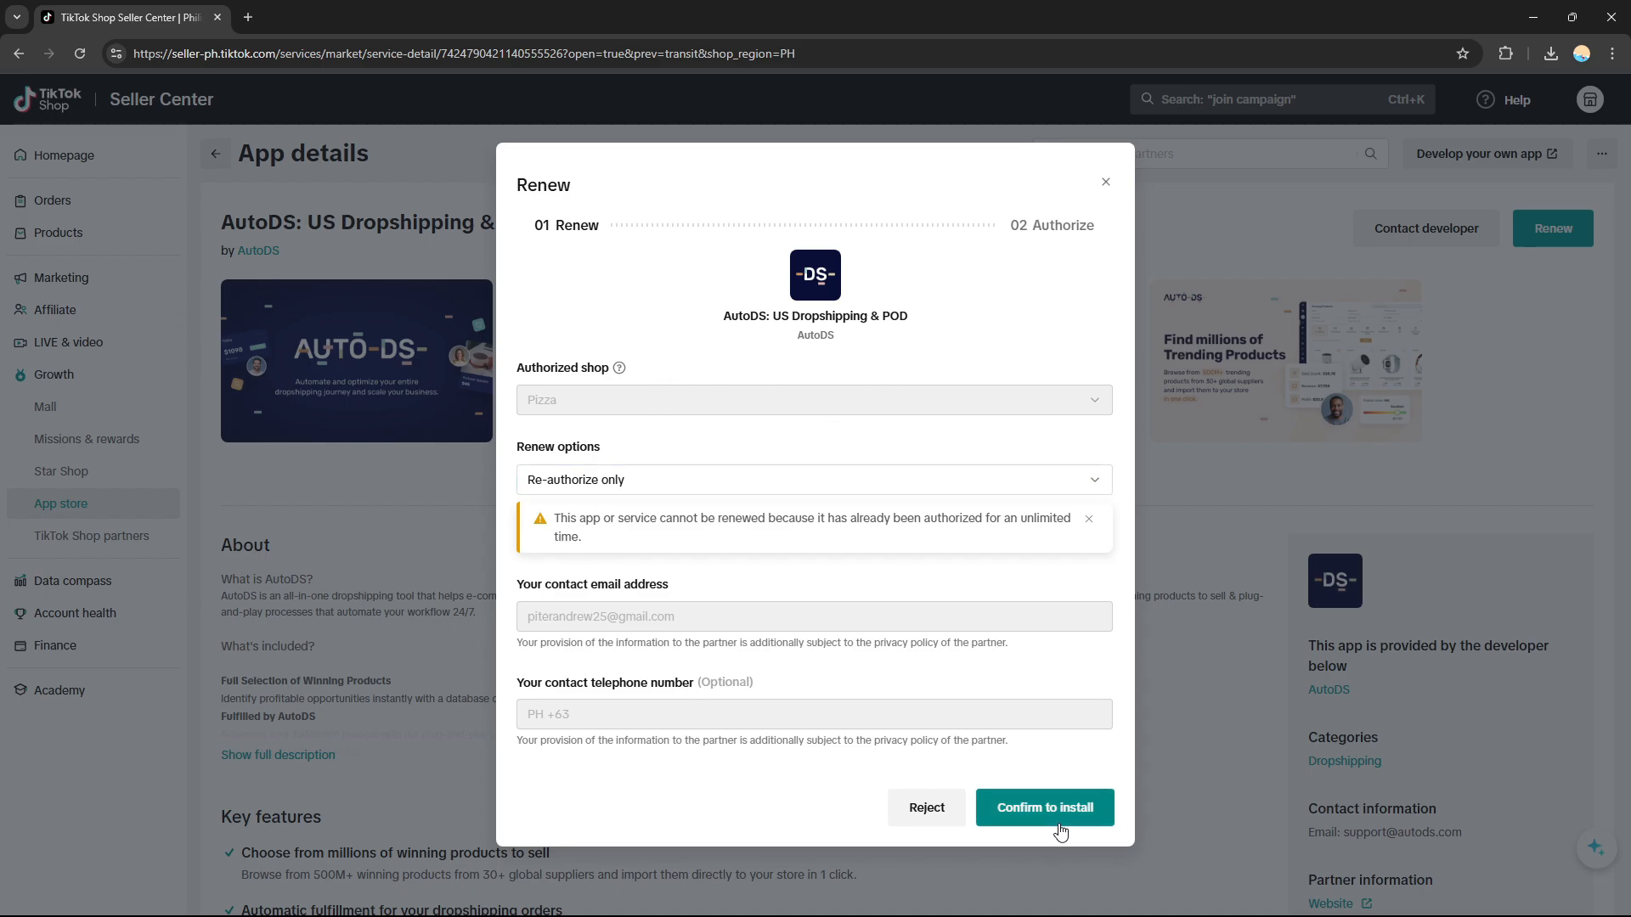
Step: Re-authorize AutoDS for the Pizza shop, accepting the data sharing terms, and retry connecting the Pizza store
{"action": "left_click", "coordinate": [1008, 805]}
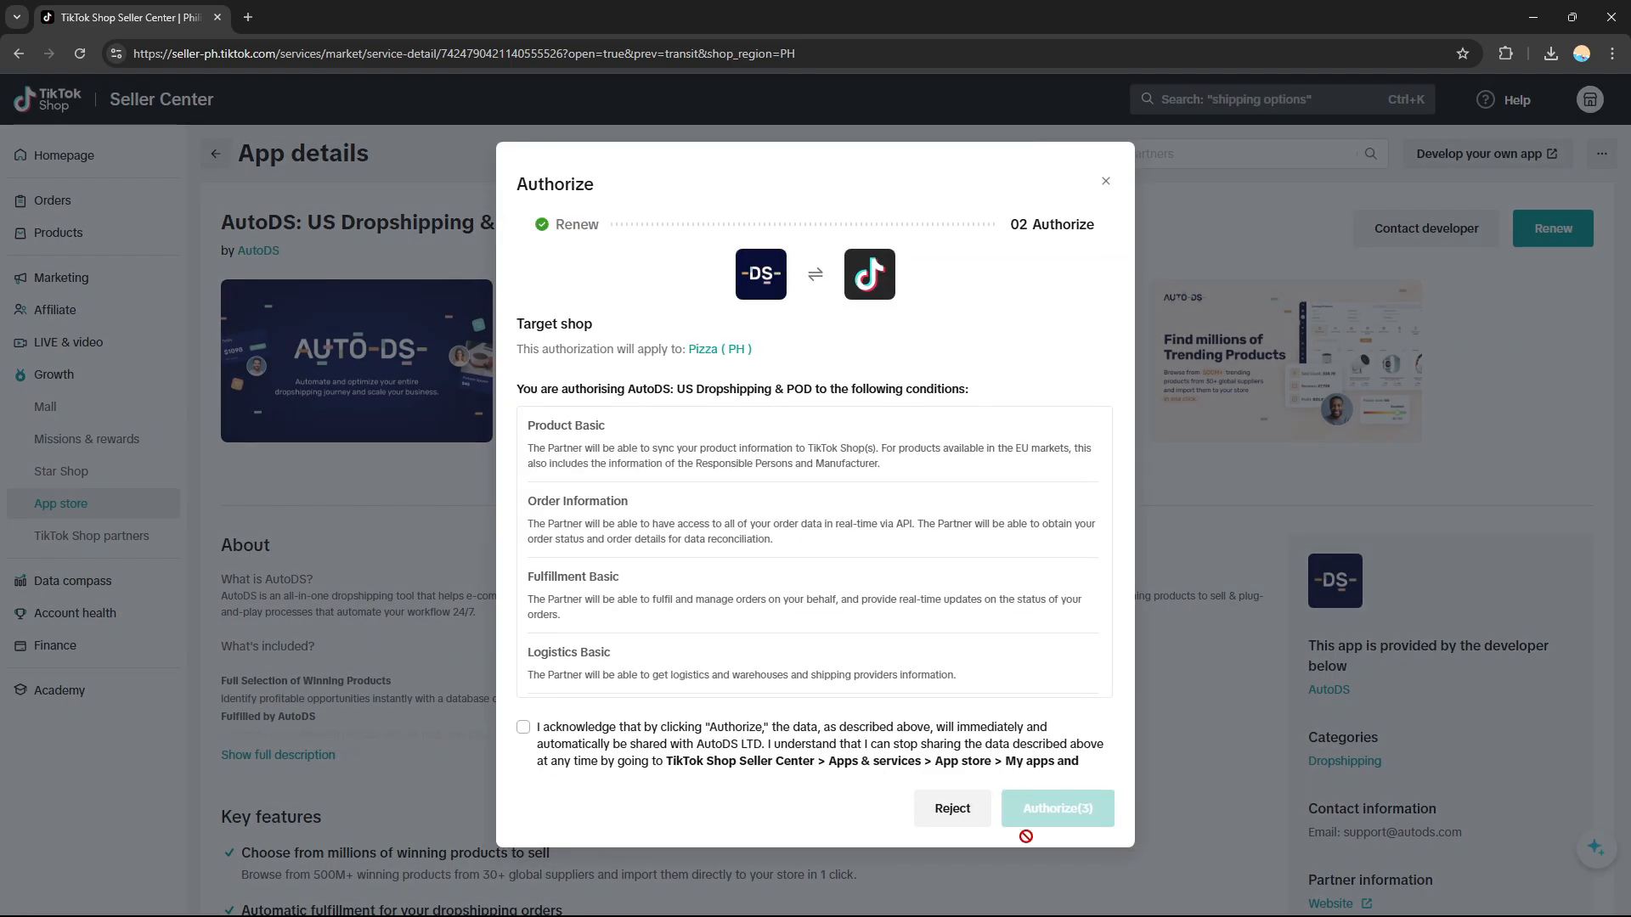
{"action": "left_click", "coordinate": [523, 727]}
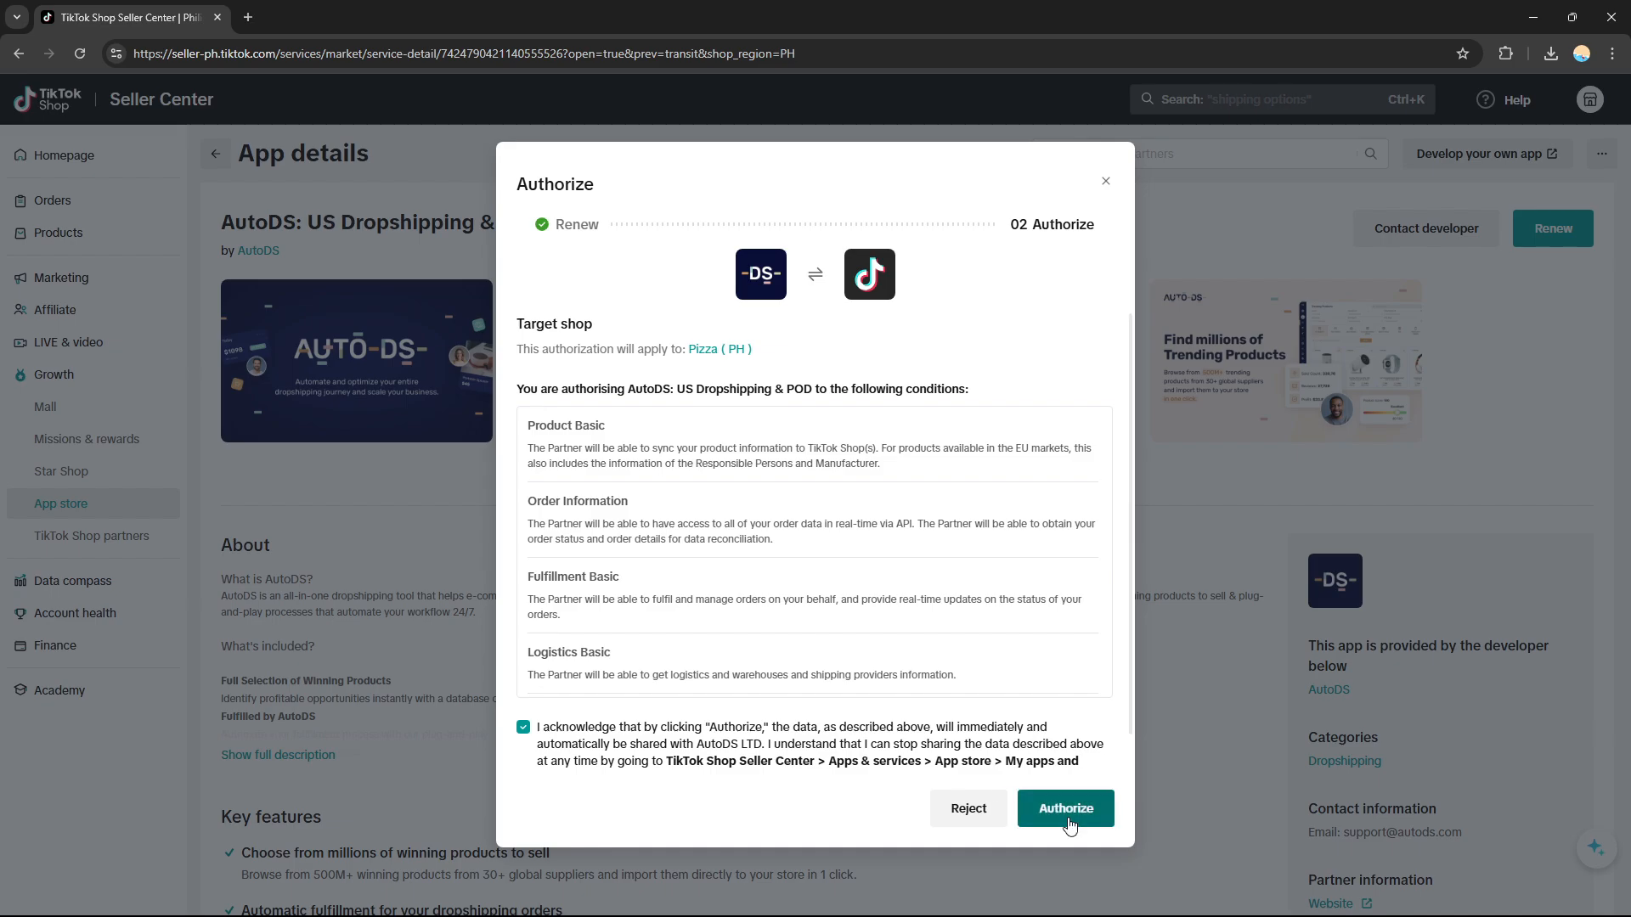
{"action": "left_click", "coordinate": [1067, 817]}
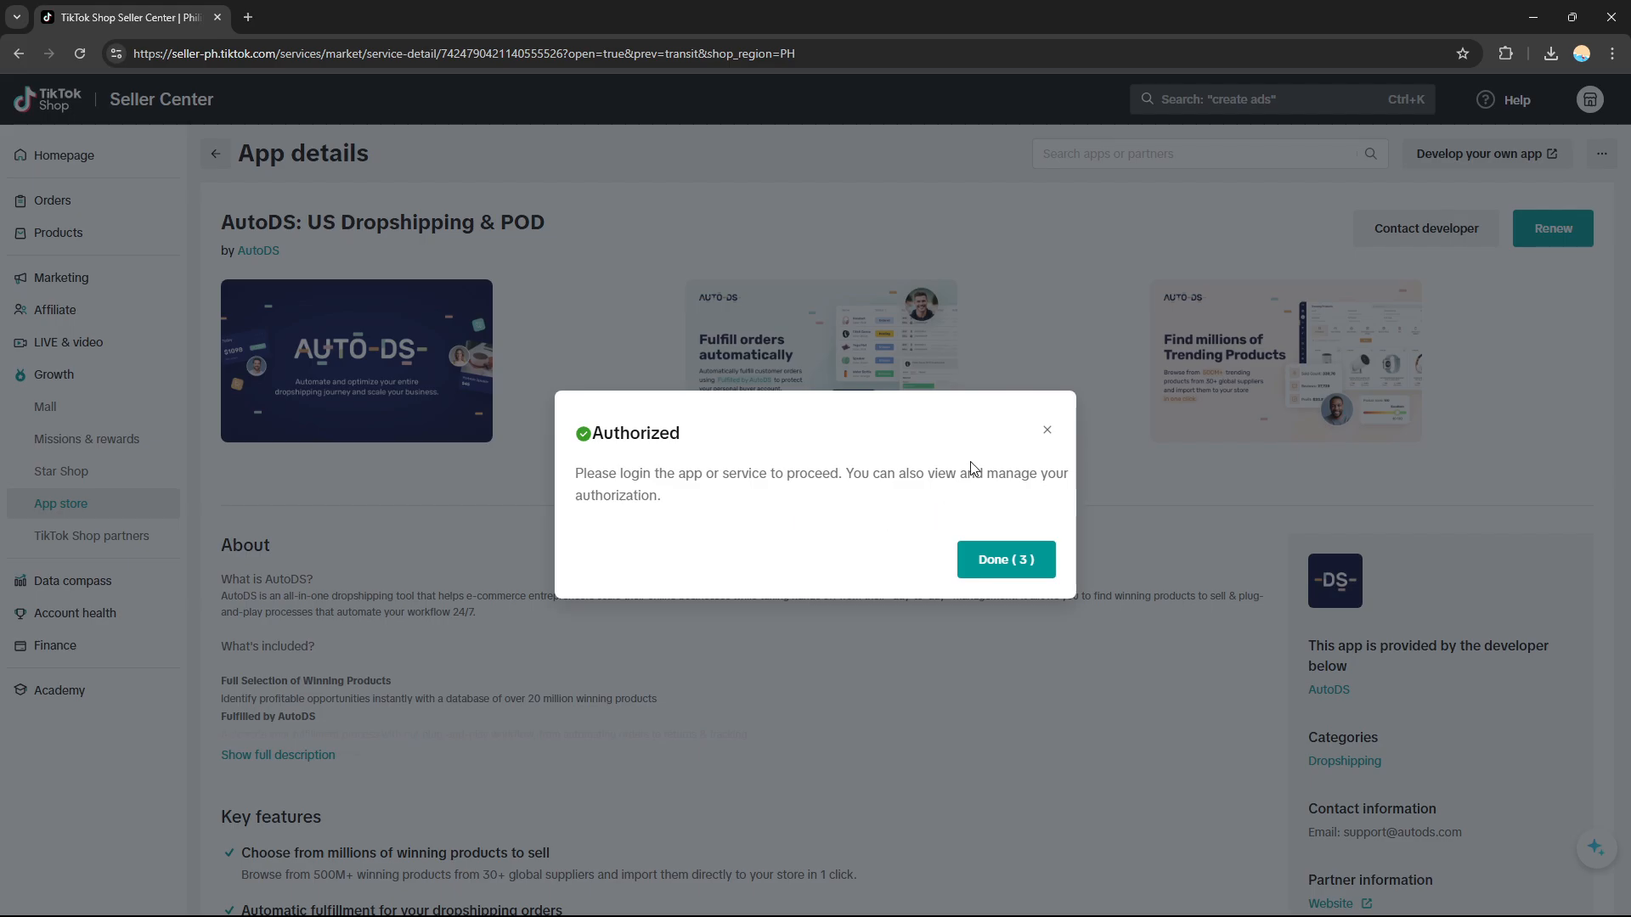
{"action": "left_click", "coordinate": [961, 561]}
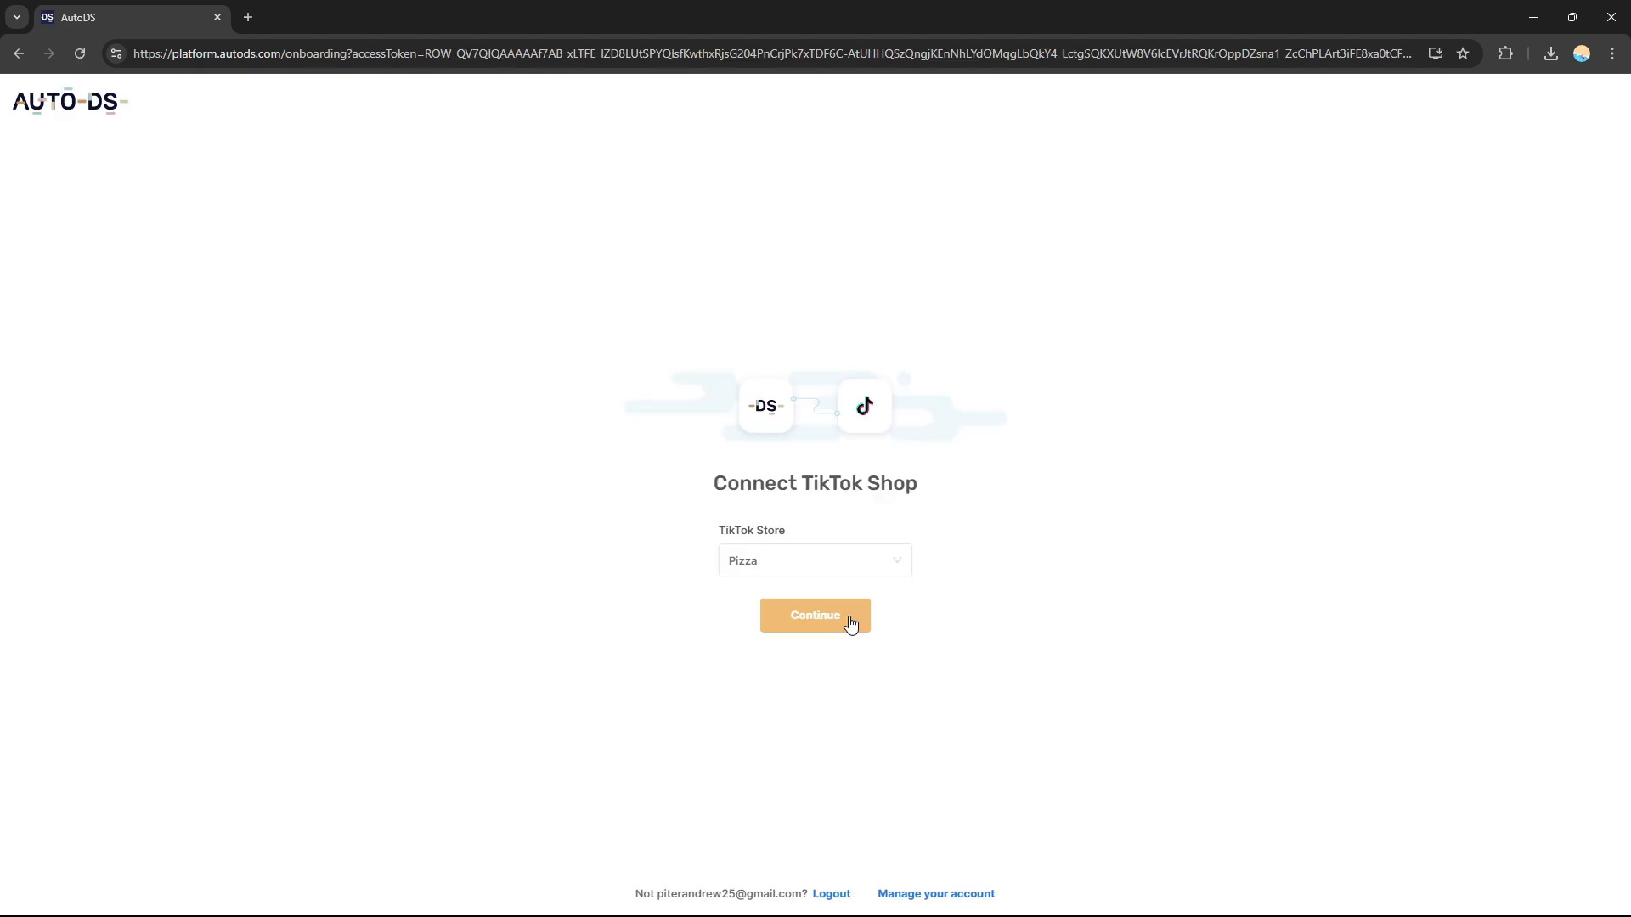
{"action": "left_click", "coordinate": [798, 623]}
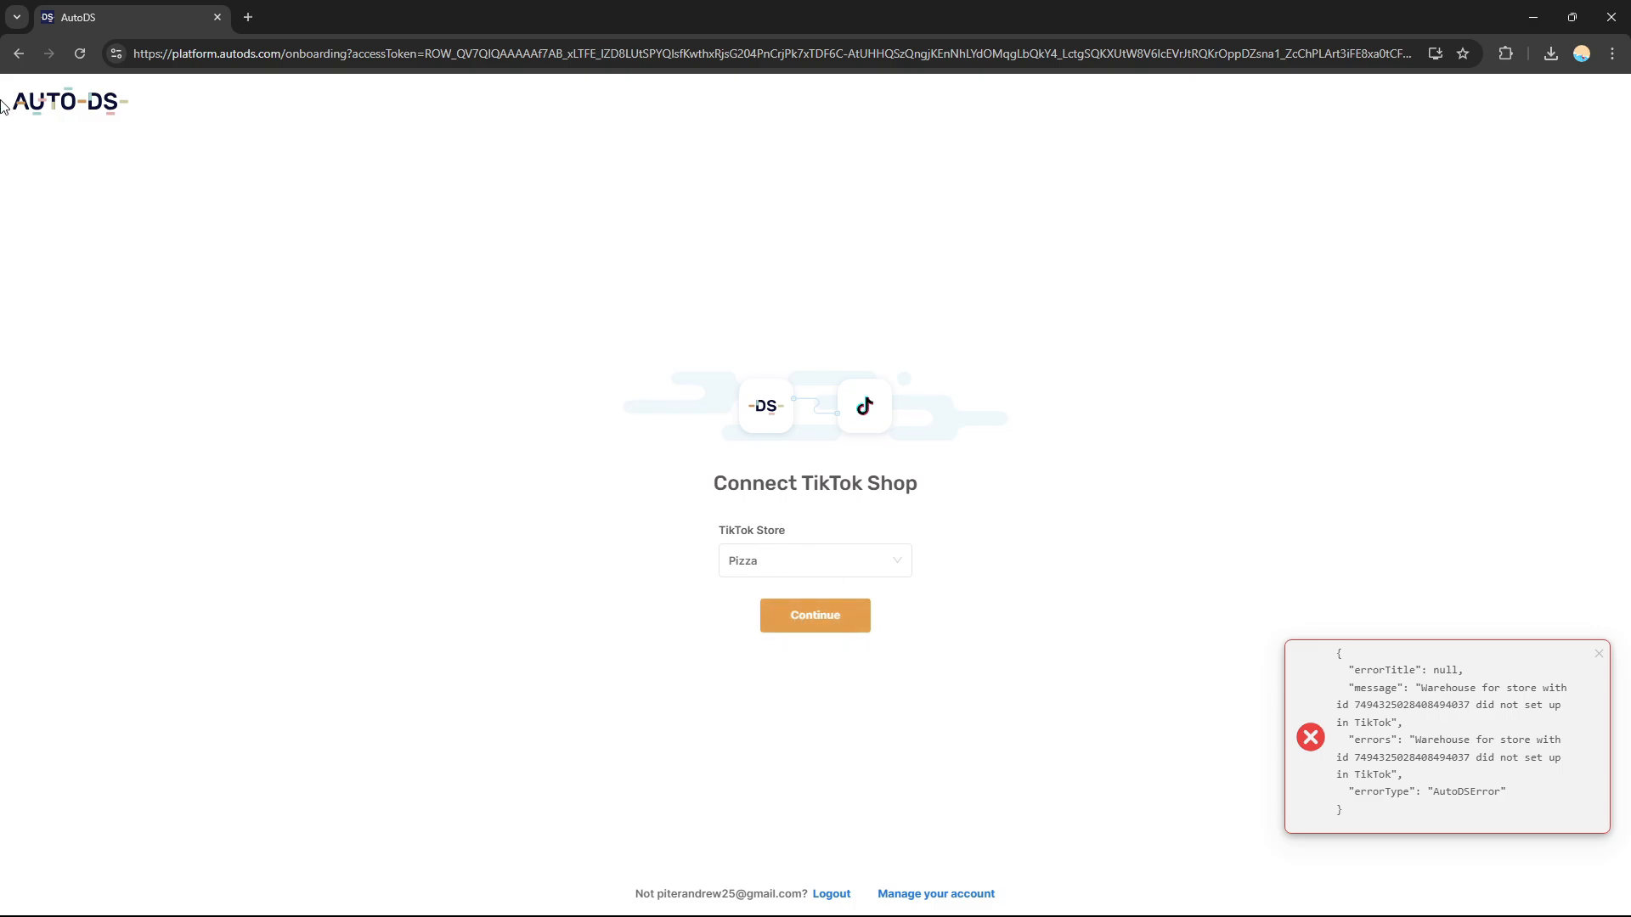
Step: Open the AutoDS page on multiple eBay stores management and read through its instructions for linking and managing stores
{"action": "left_click", "coordinate": [247, 18]}
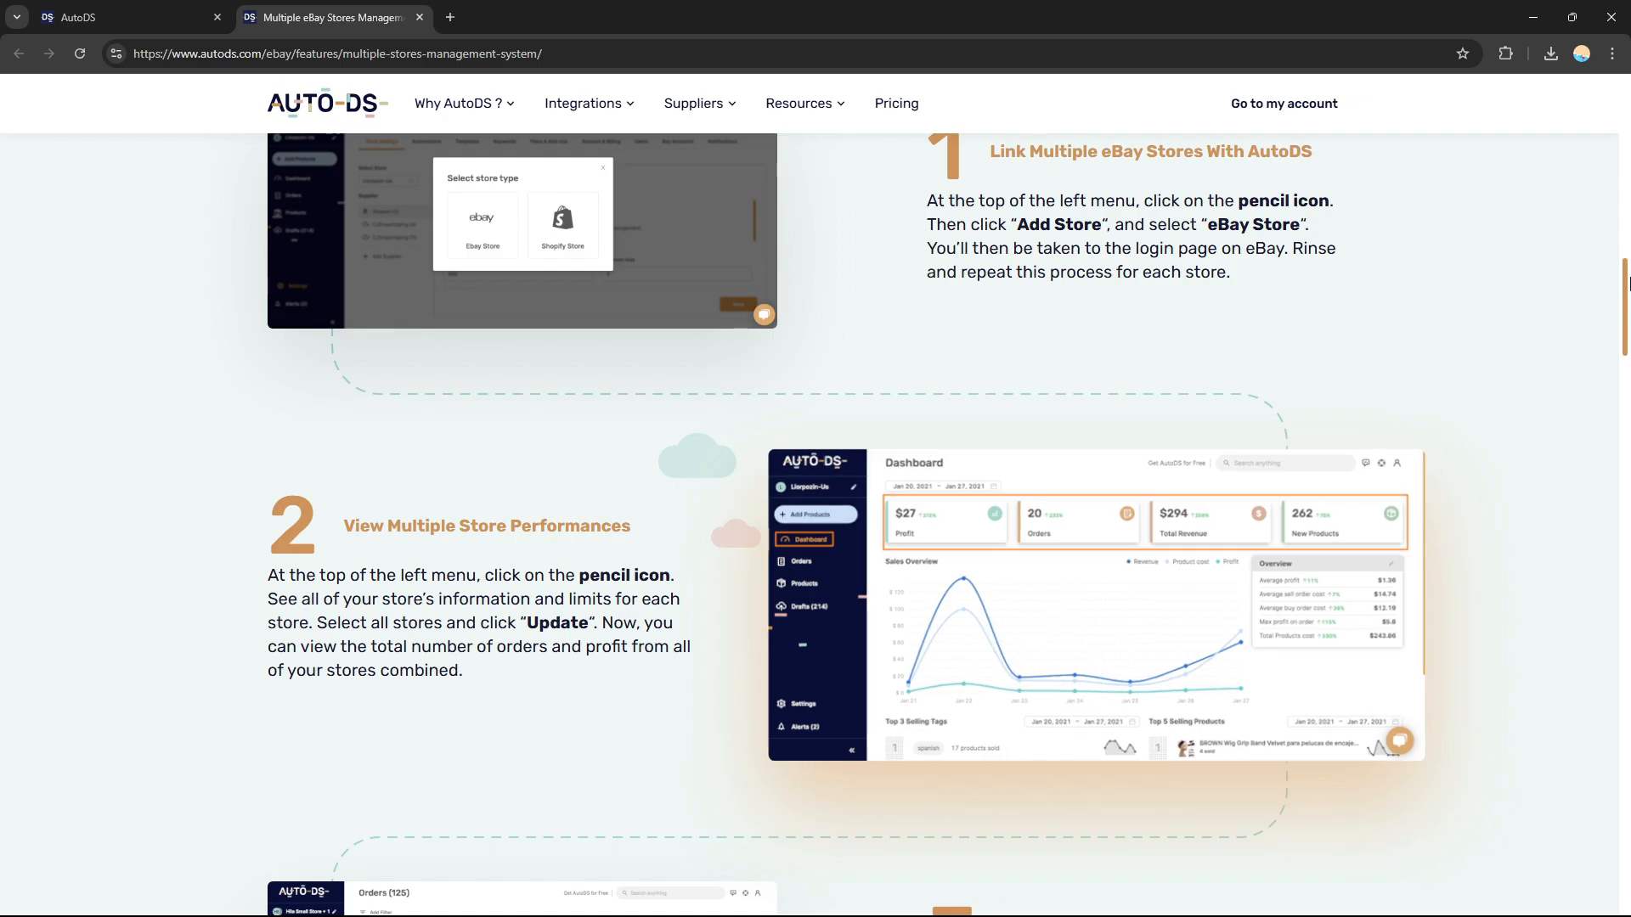
{"action": "left_click_drag", "start_coordinate": [1627, 302], "coordinate": [1629, 350]}
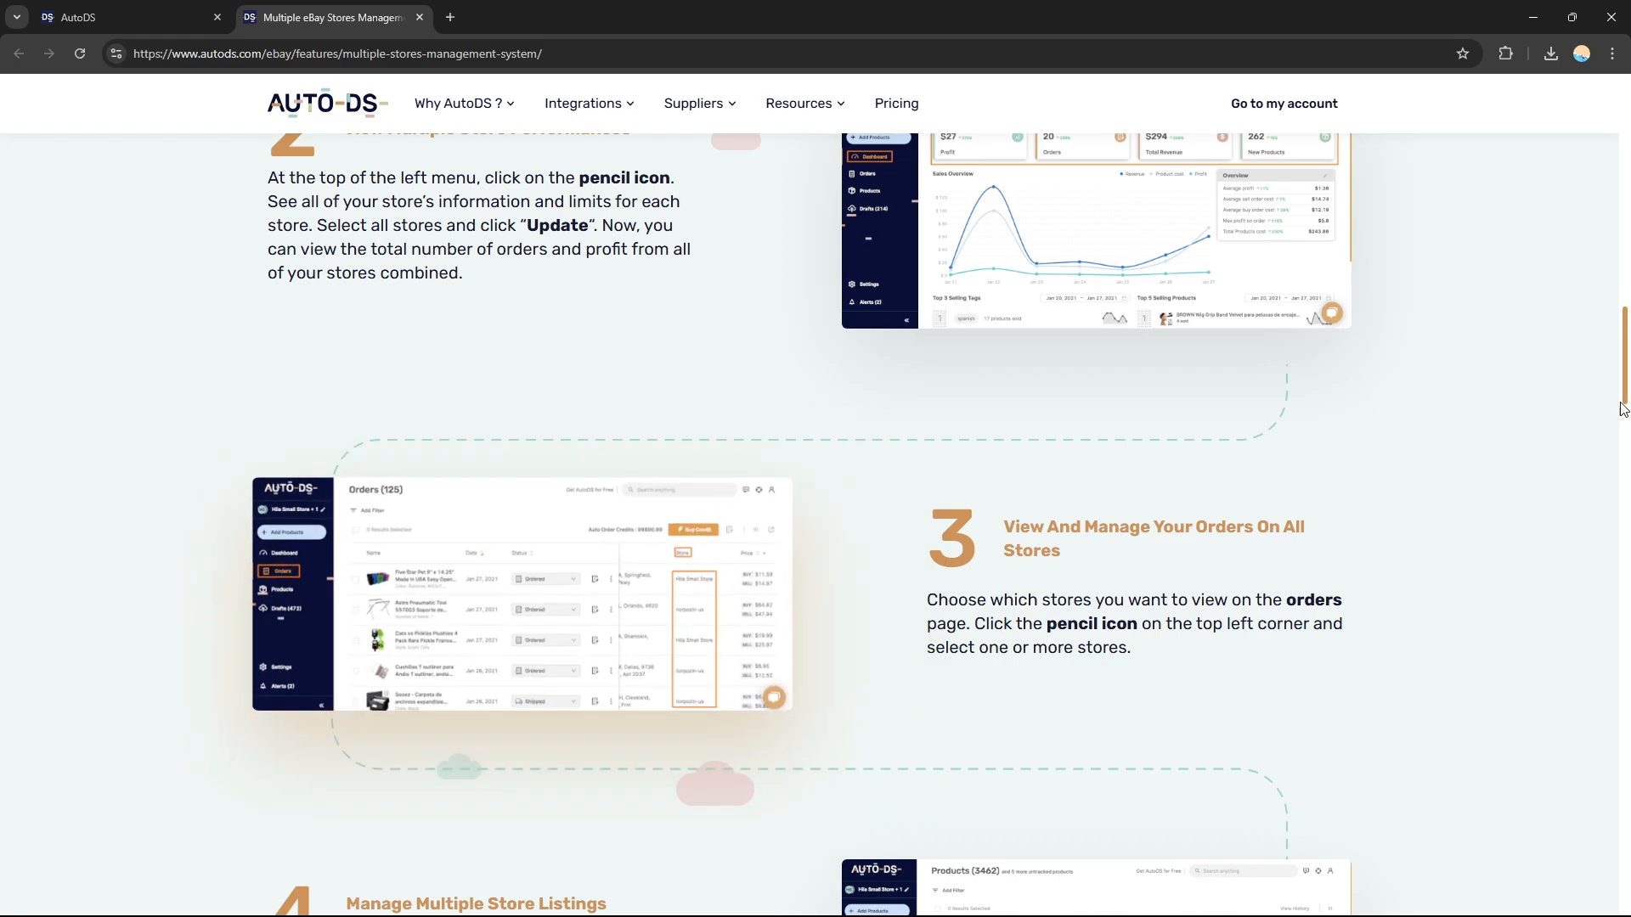
{"action": "scroll", "coordinate": [1627, 358], "scroll_direction": "down", "scroll_amount": 6}
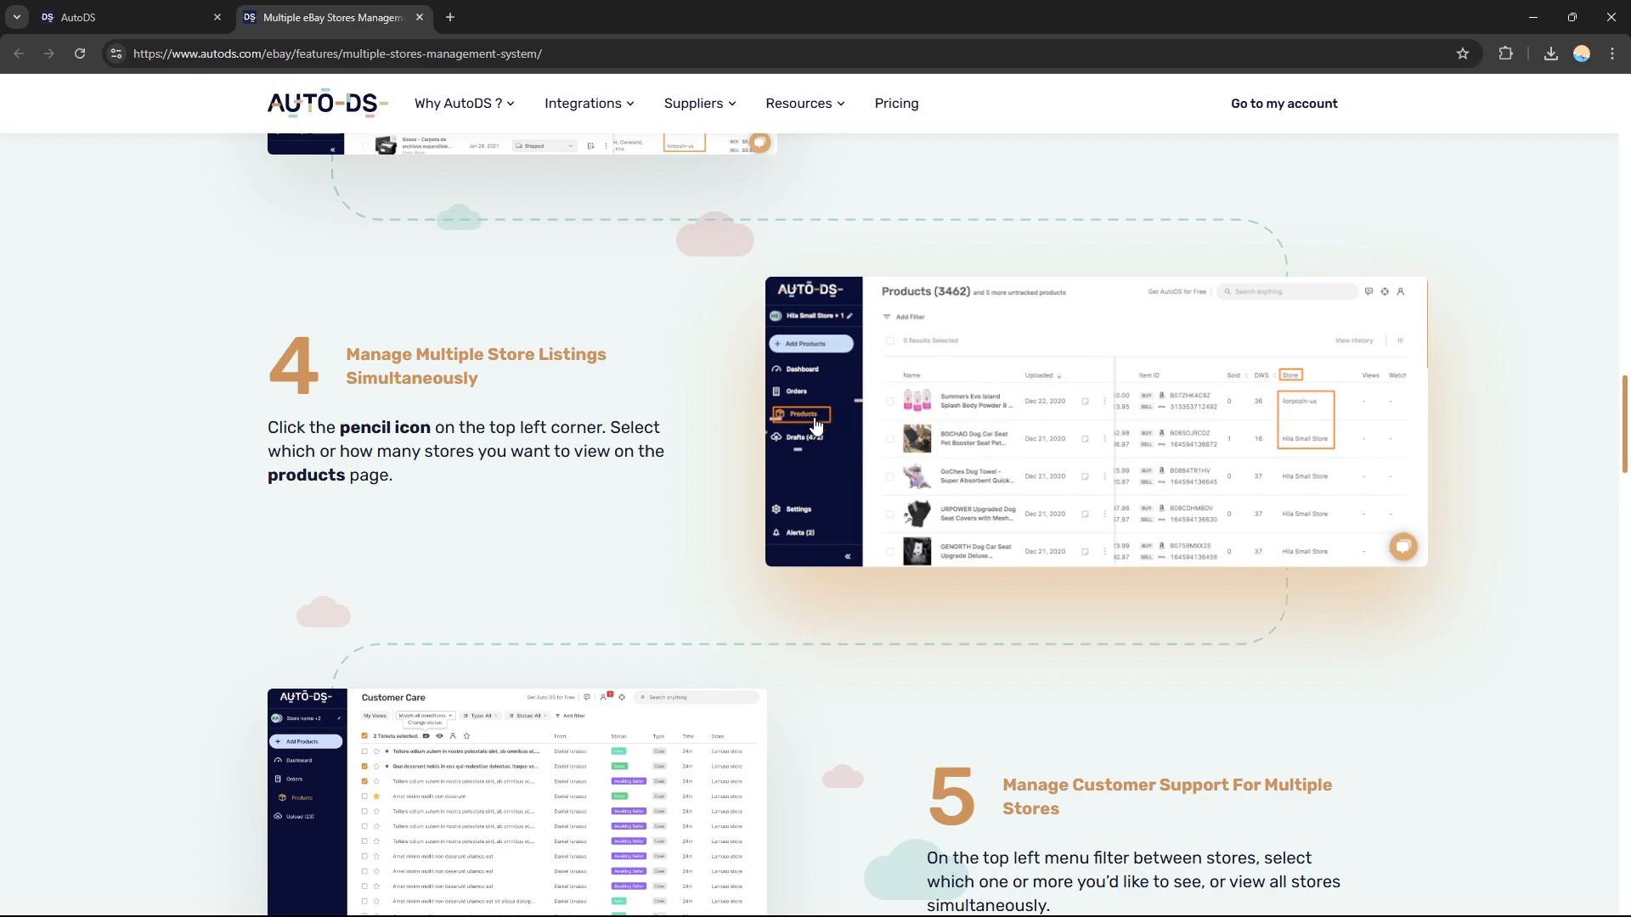
{"action": "left_click_drag", "start_coordinate": [1626, 384], "coordinate": [1626, 423]}
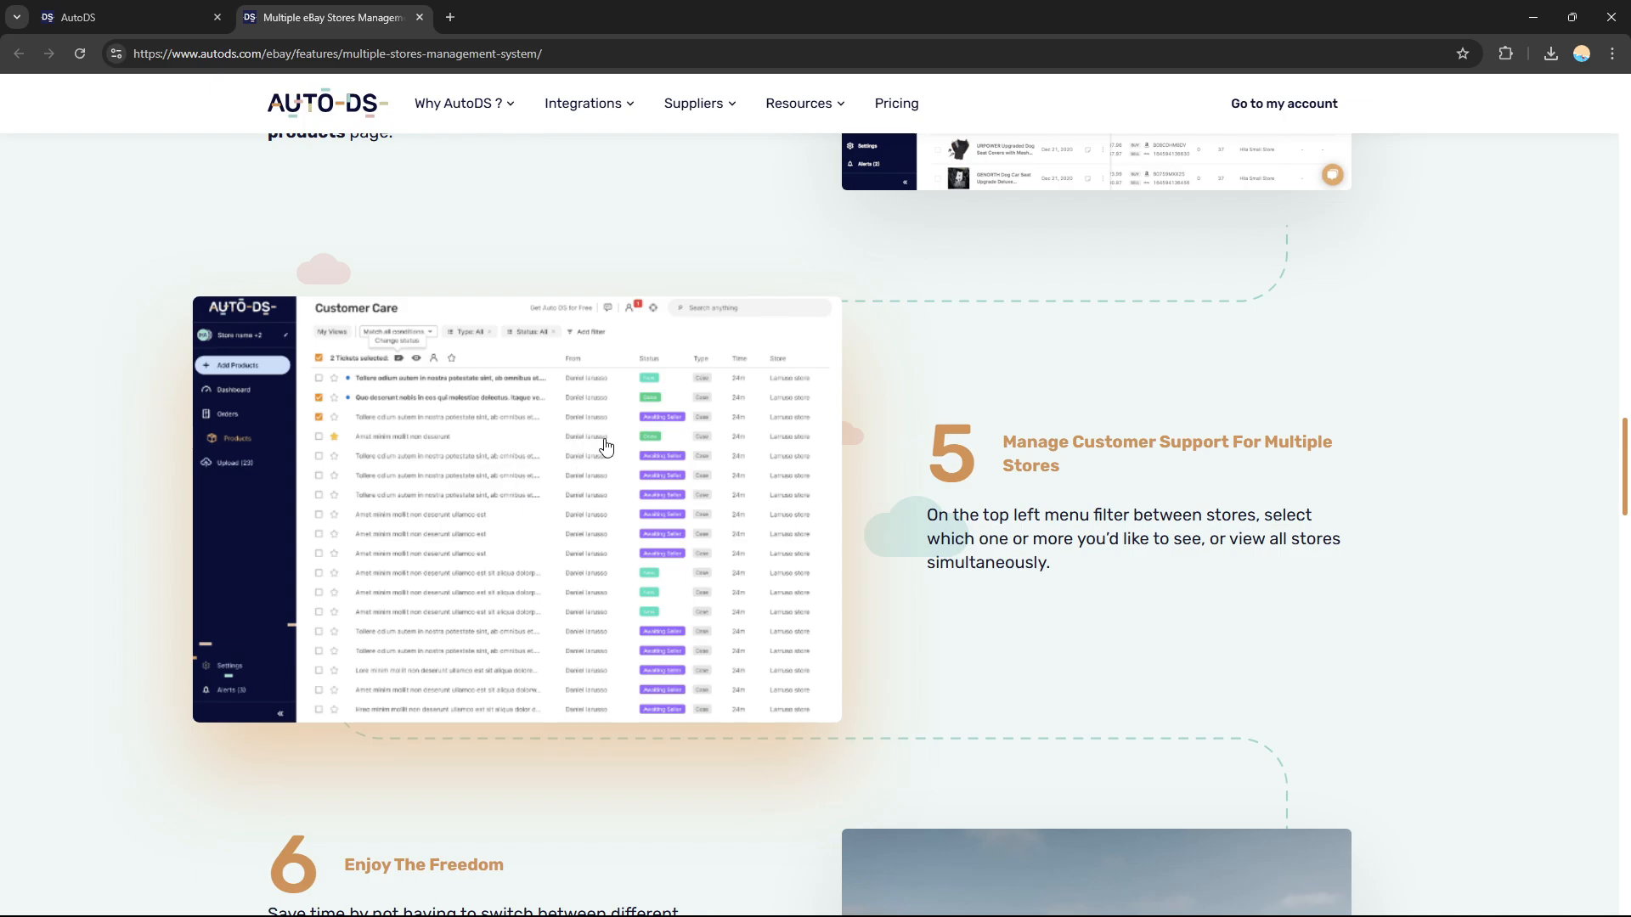
{"action": "left_click_drag", "start_coordinate": [1624, 465], "coordinate": [1624, 127]}
{"action": "left_click", "coordinate": [127, 17]}
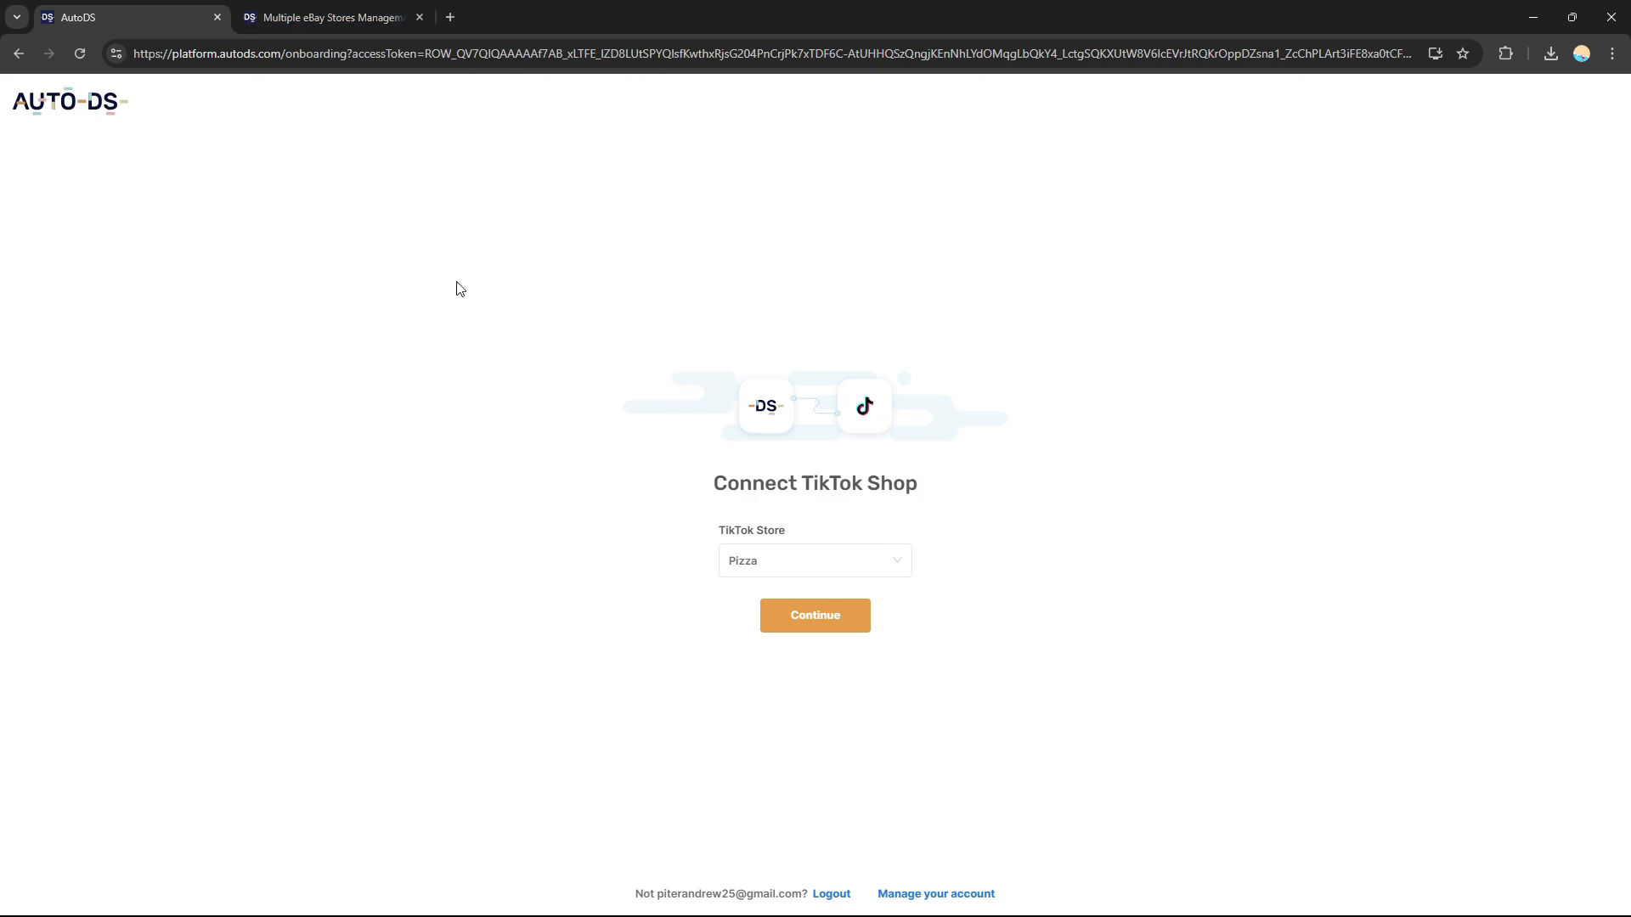
{"action": "left_click", "coordinate": [327, 17]}
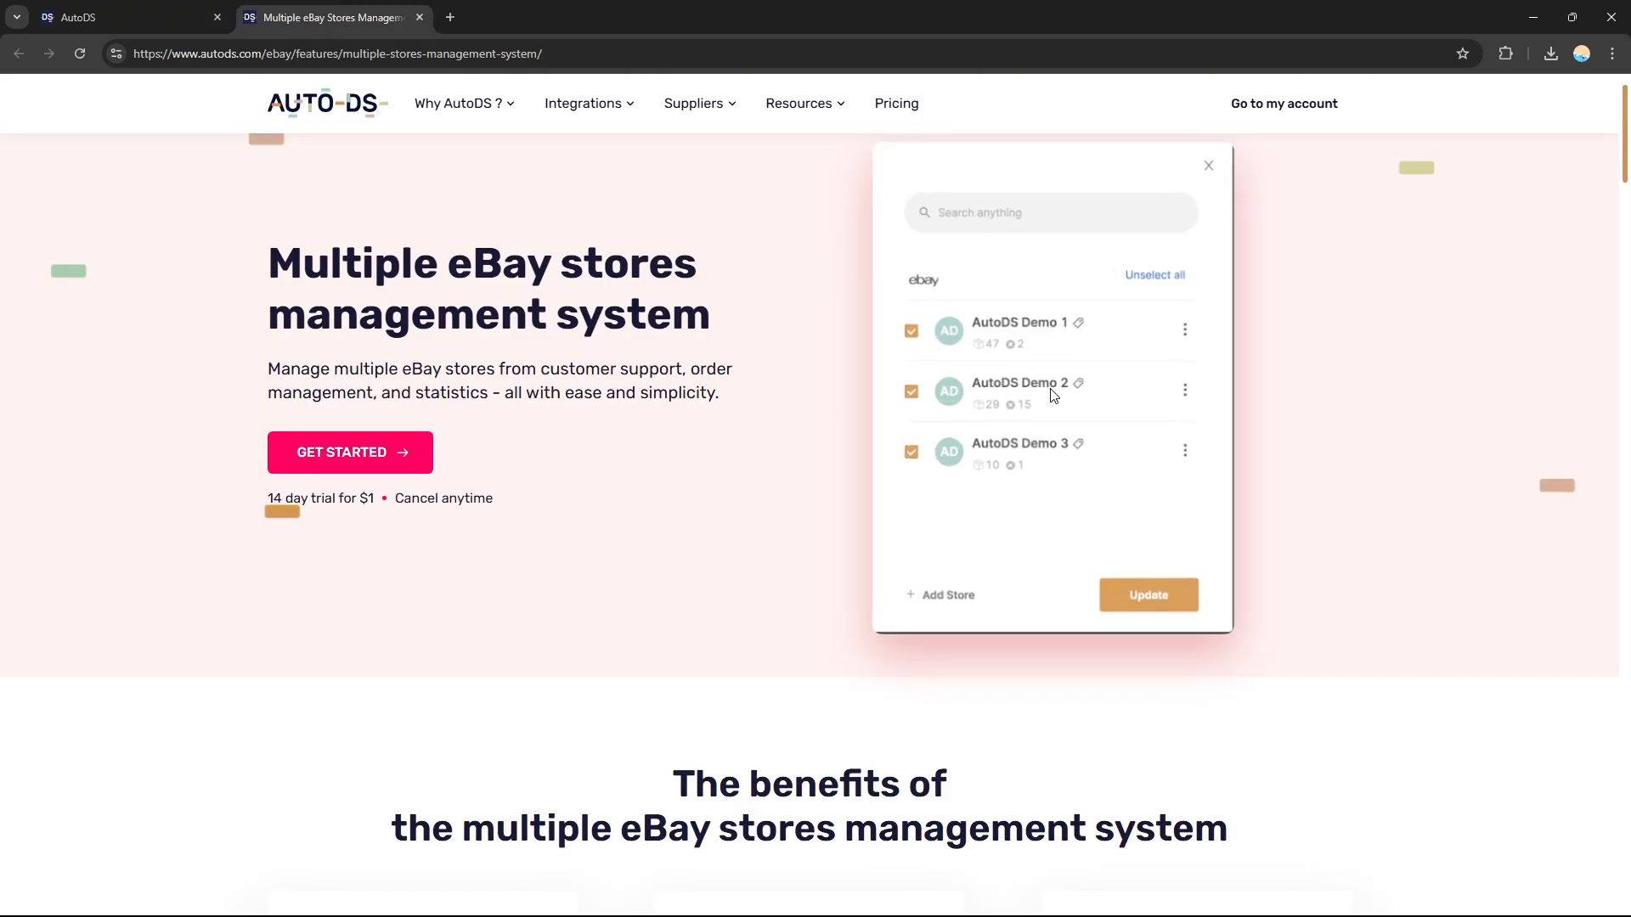
{"action": "left_click", "coordinate": [164, 10]}
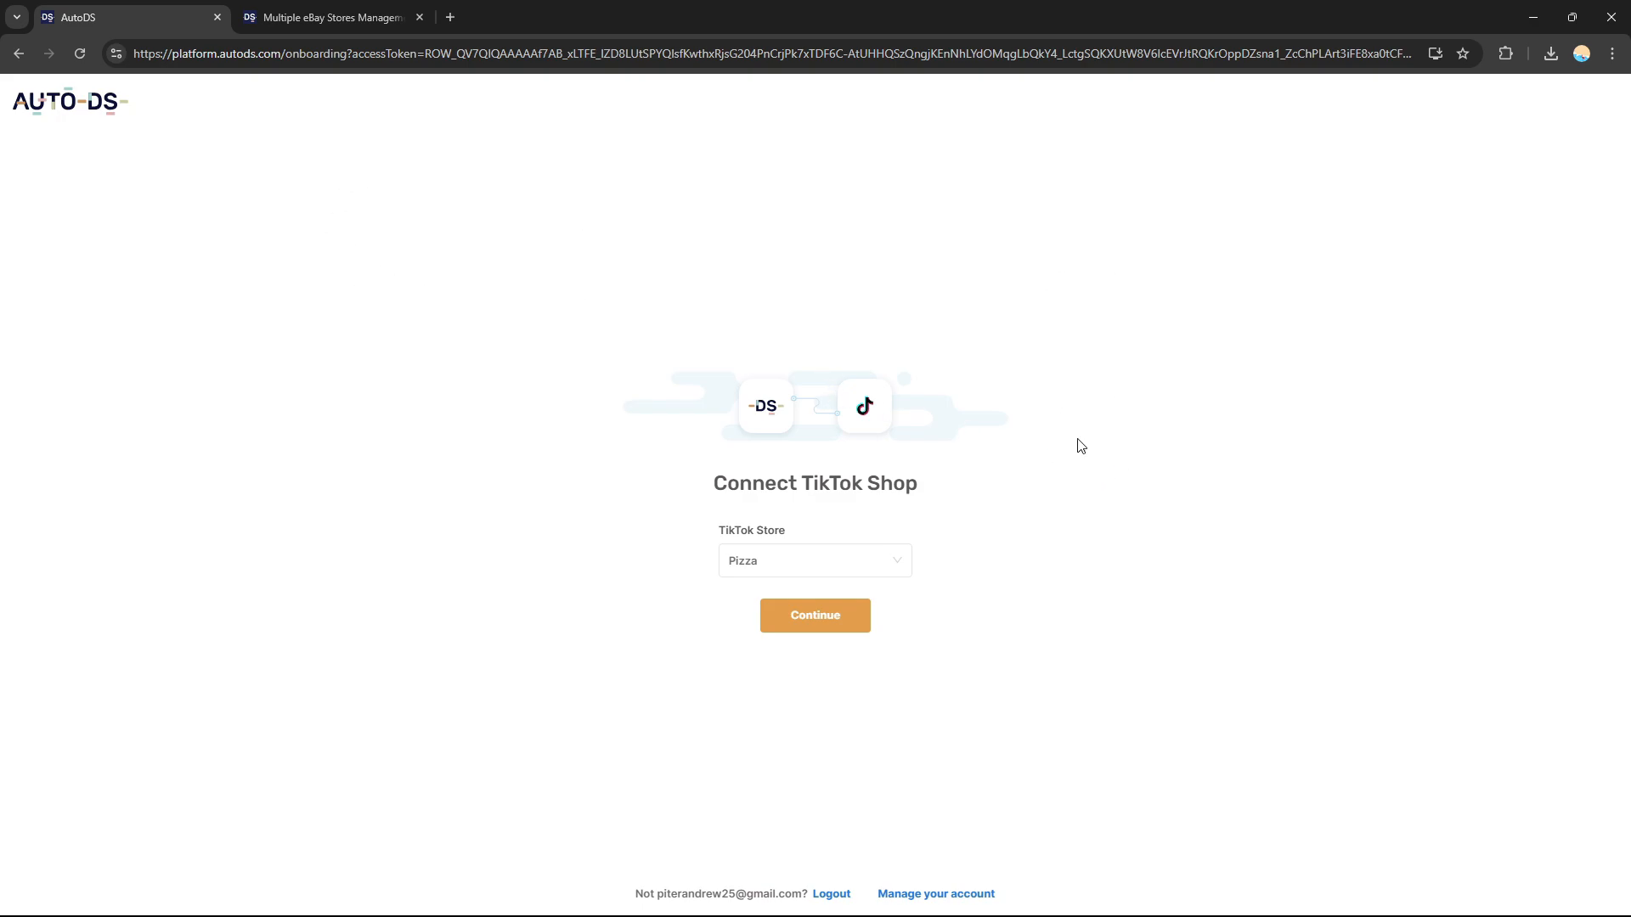
{"action": "left_click", "coordinate": [376, 9]}
{"action": "left_click", "coordinate": [140, 11]}
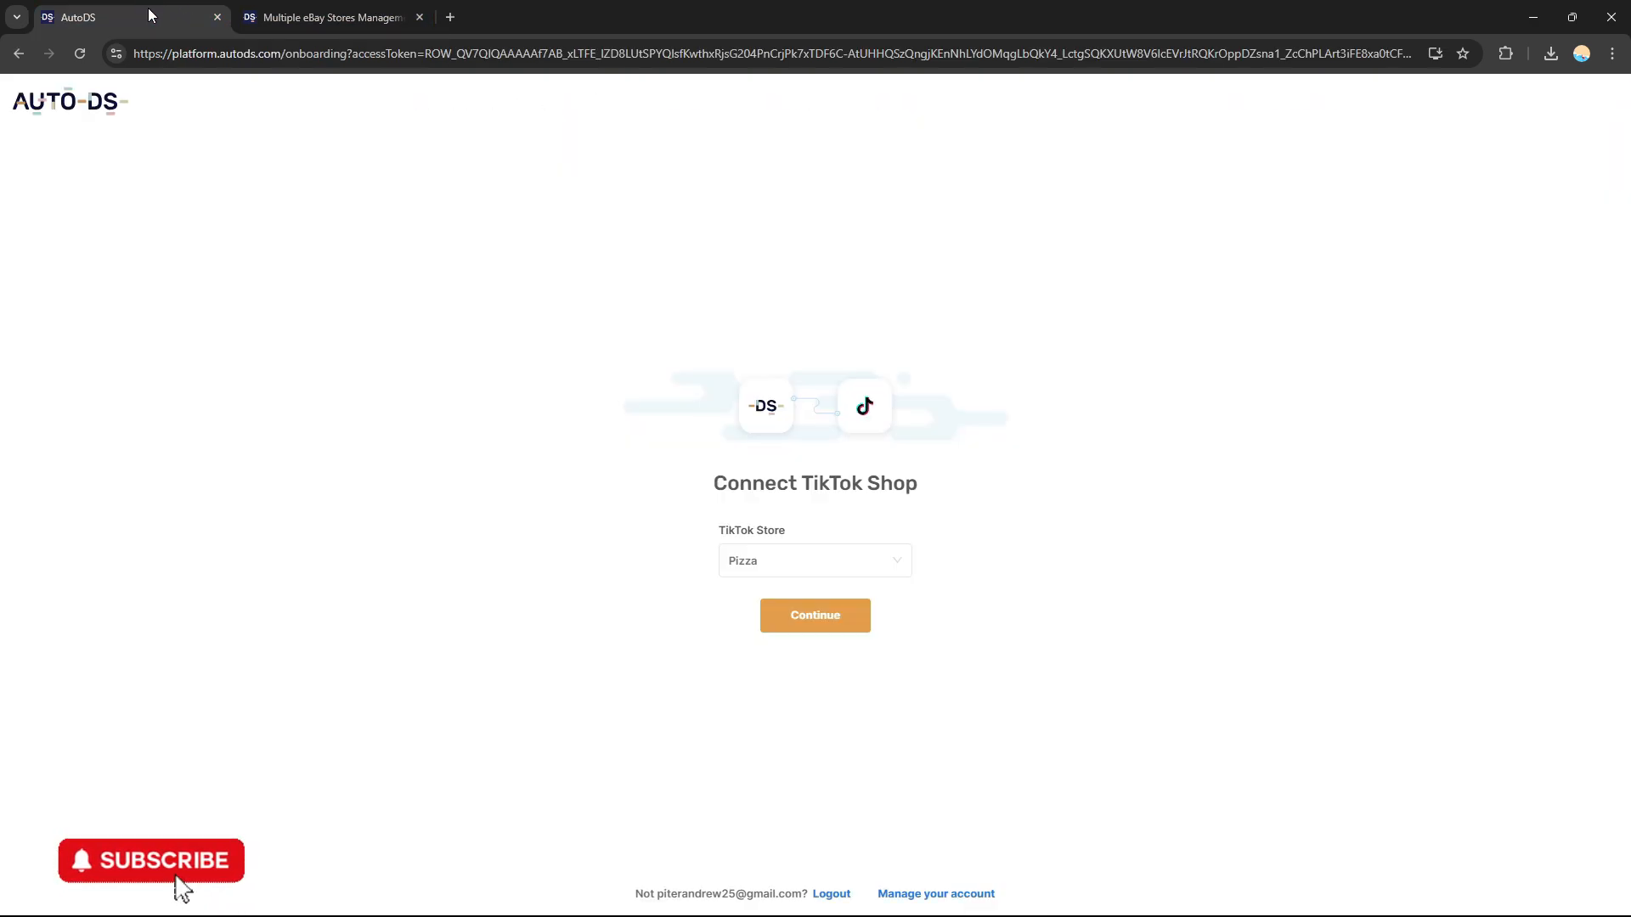